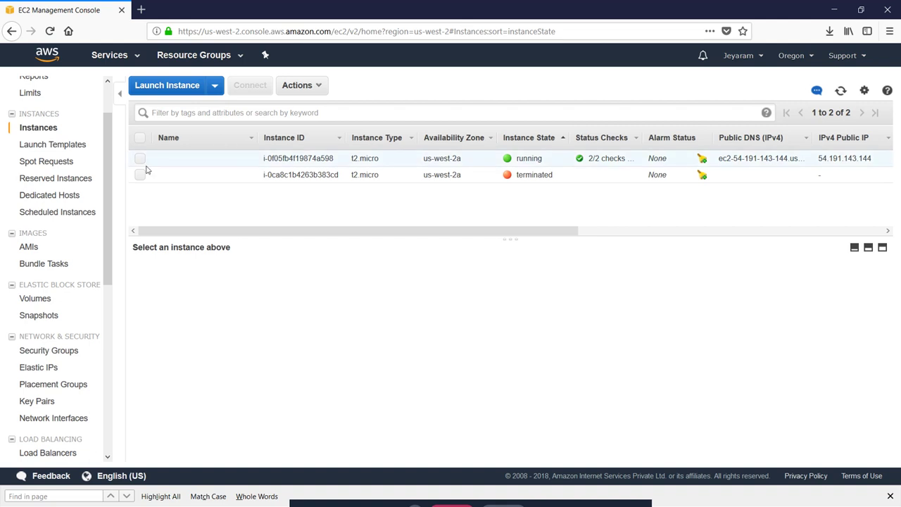
- Copy the running instance's public DNS address and load it in a new browser tab
left_click(247, 157)
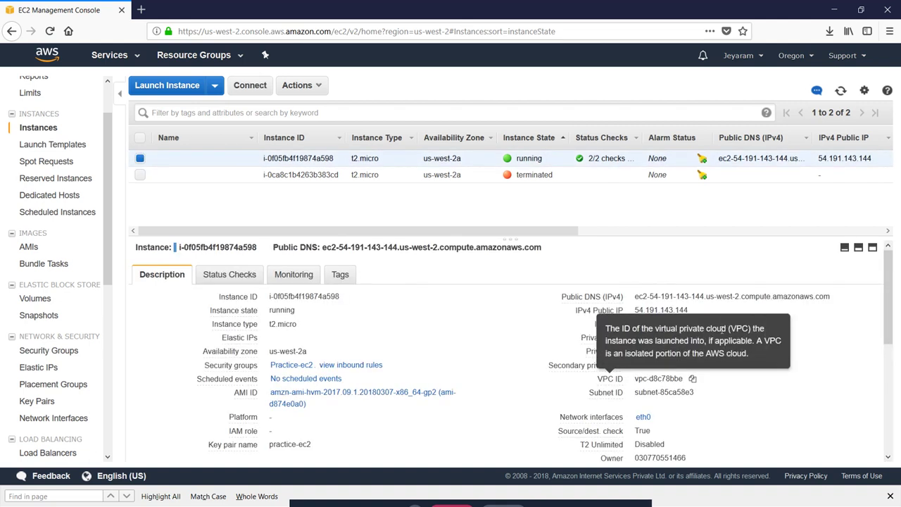
triple_click(756, 296)
key("ctrl+c")
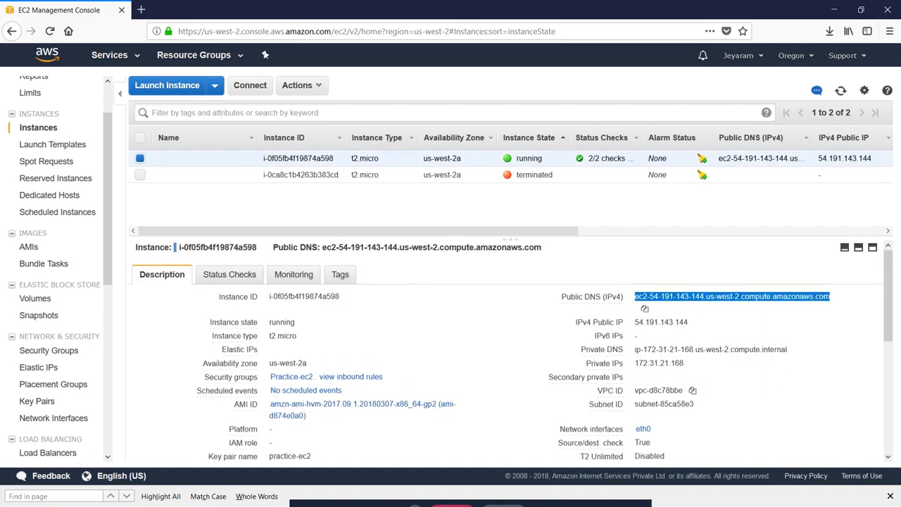
left_click(141, 9)
key("ctrl+v")
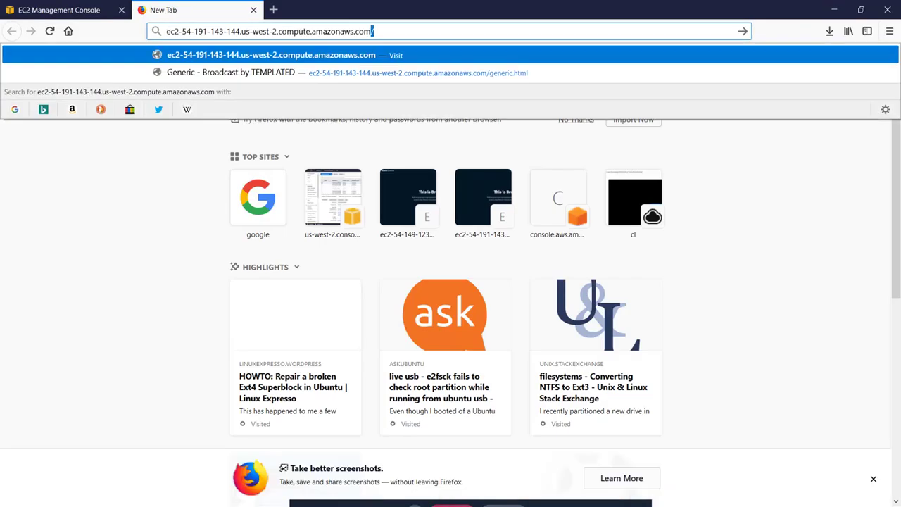
key("Return")
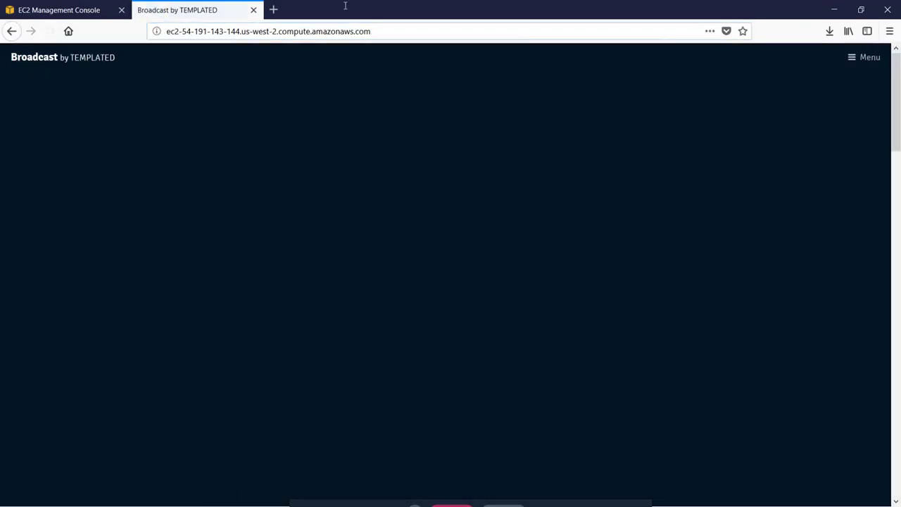
- Look through the hosted website's home page and its Generic page
scroll(552, 262, "down", 15)
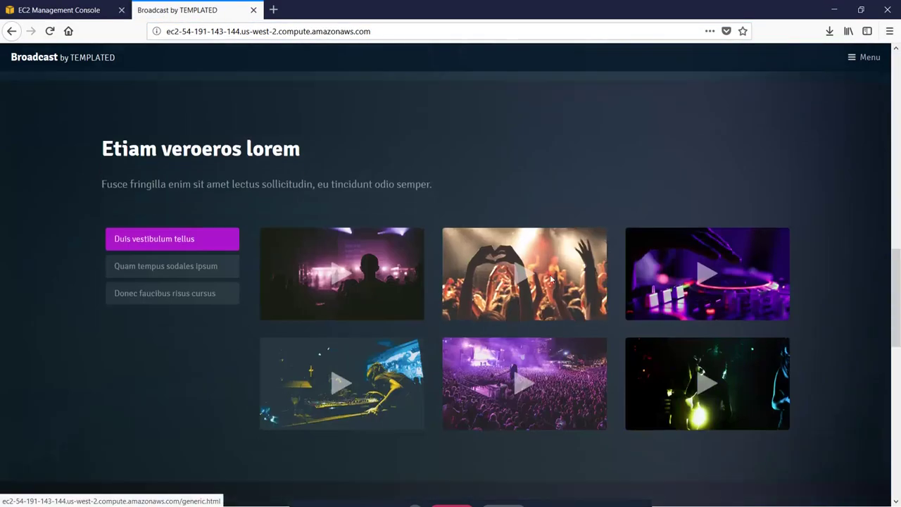
scroll(552, 278, "down", 5)
scroll(552, 278, "up", 10)
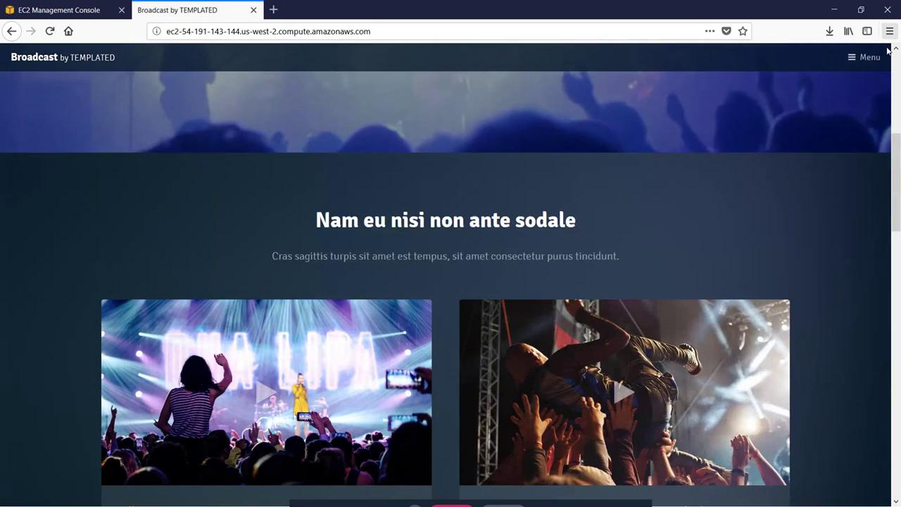
left_click(868, 57)
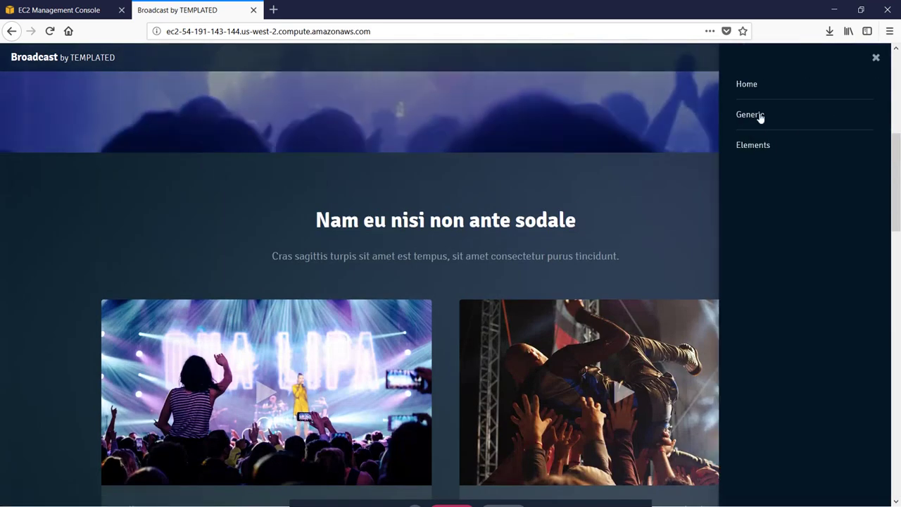
left_click(822, 114)
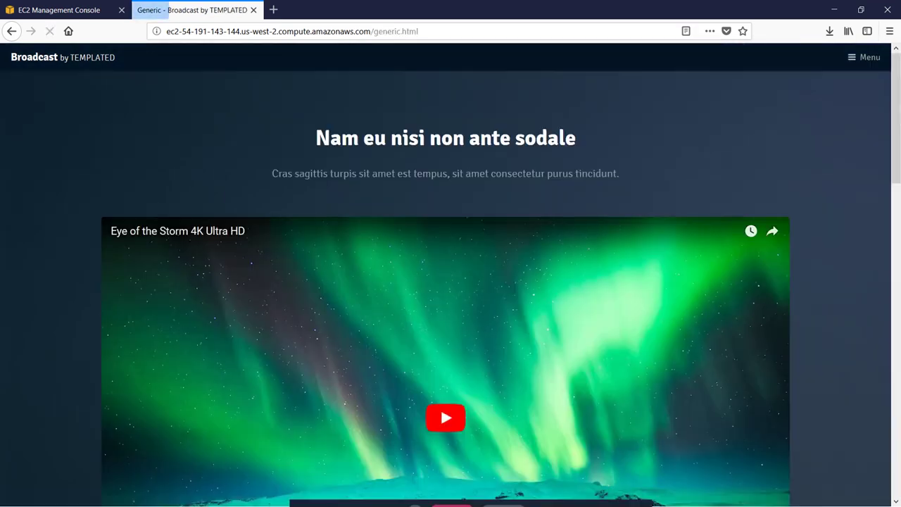
scroll(696, 262, "down", 2)
scroll(695, 262, "down", 10)
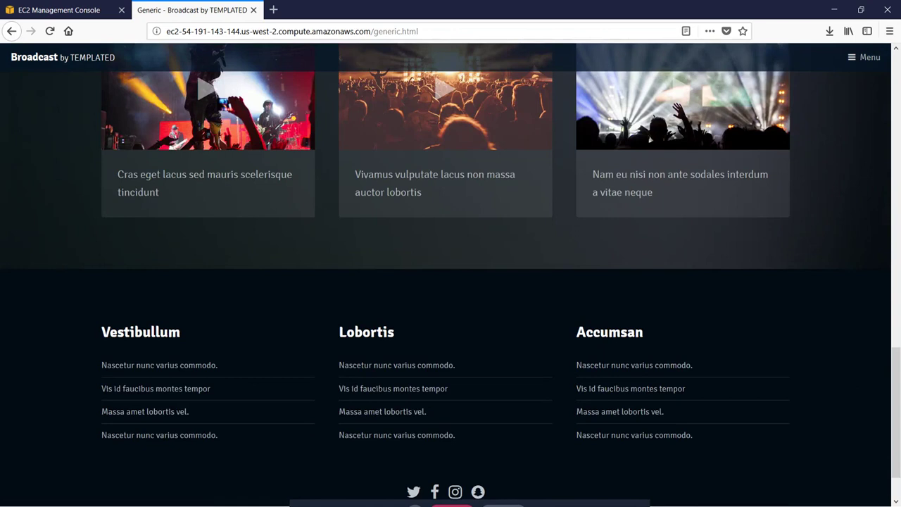
scroll(844, 100, "up", 15)
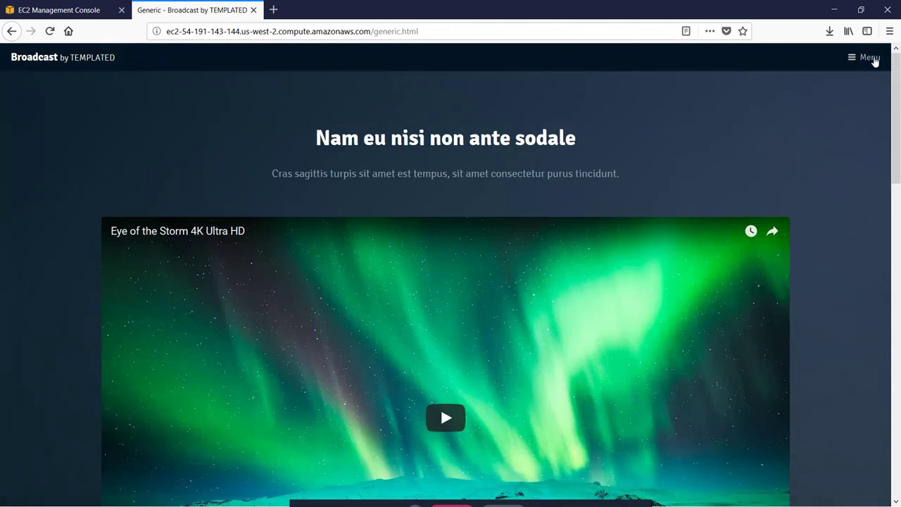
- Look through the website's Elements page and close the site to return to the EC2 instances list
left_click(875, 62)
left_click(768, 155)
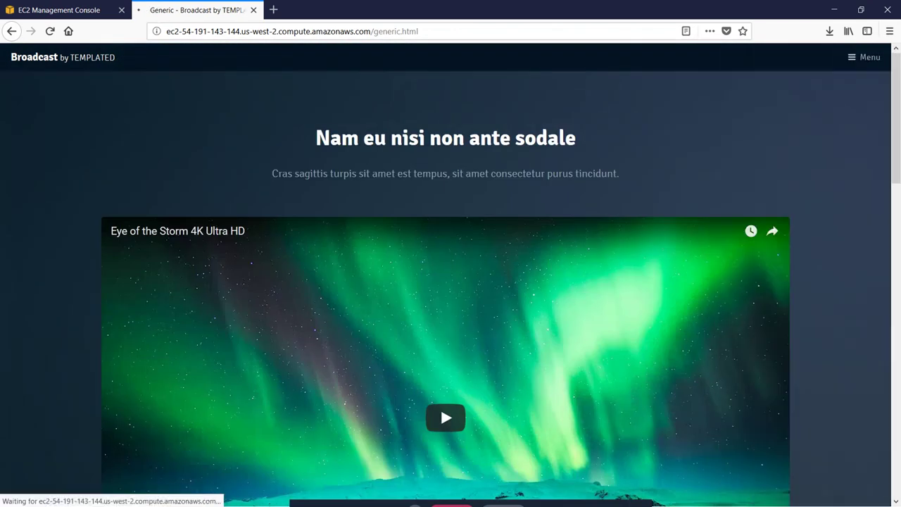
scroll(733, 204, "down", 6)
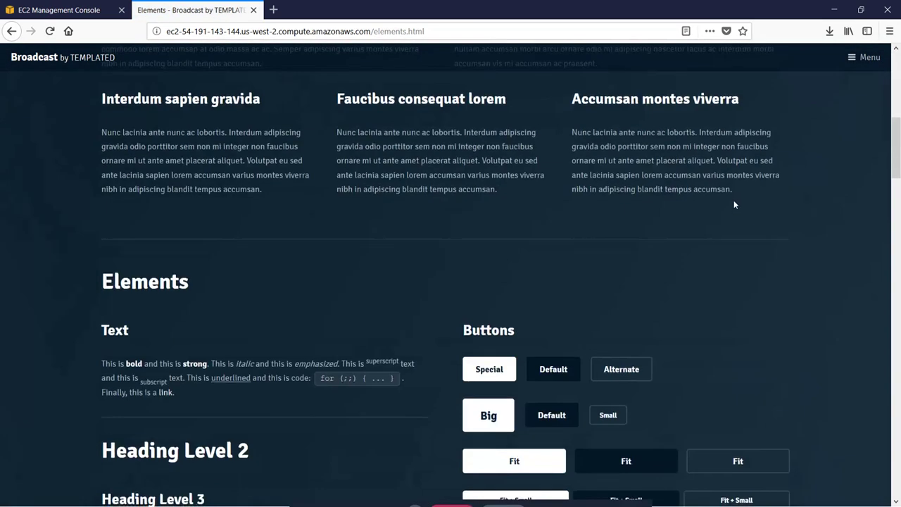
scroll(733, 201, "down", 15)
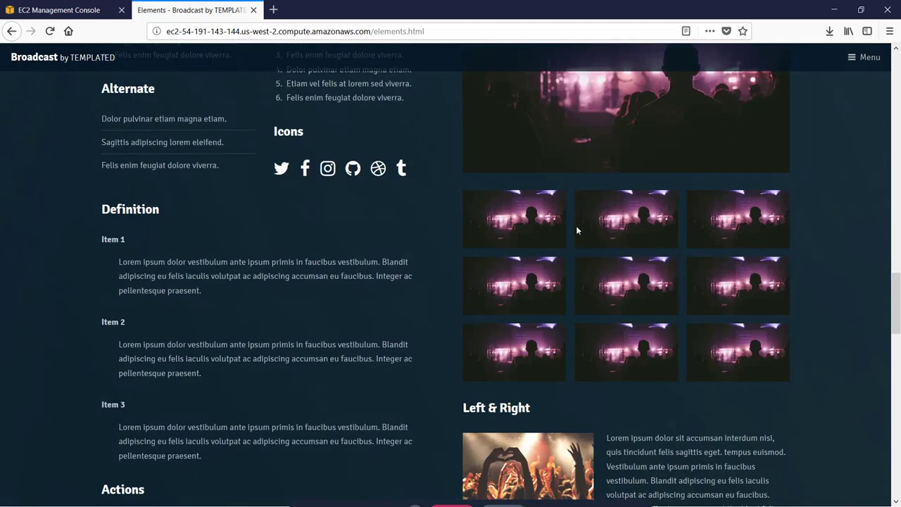
scroll(575, 225, "down", 9)
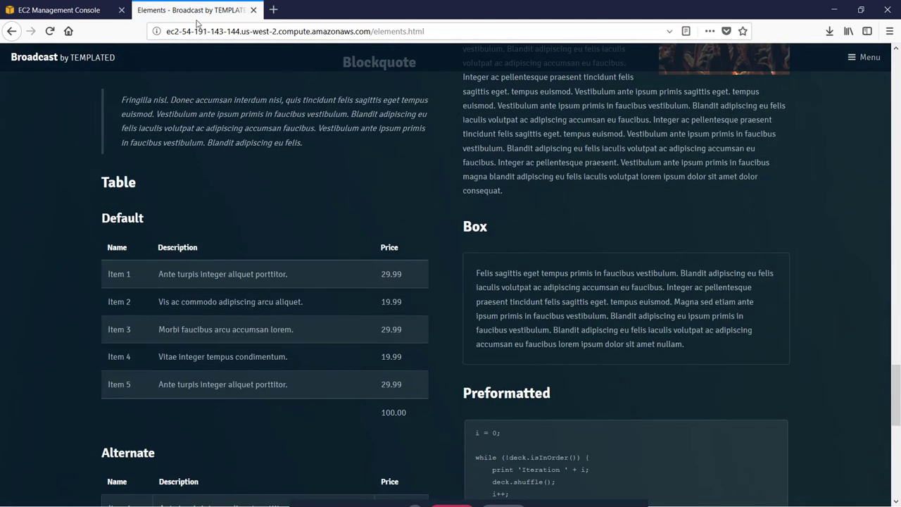
left_click(254, 10)
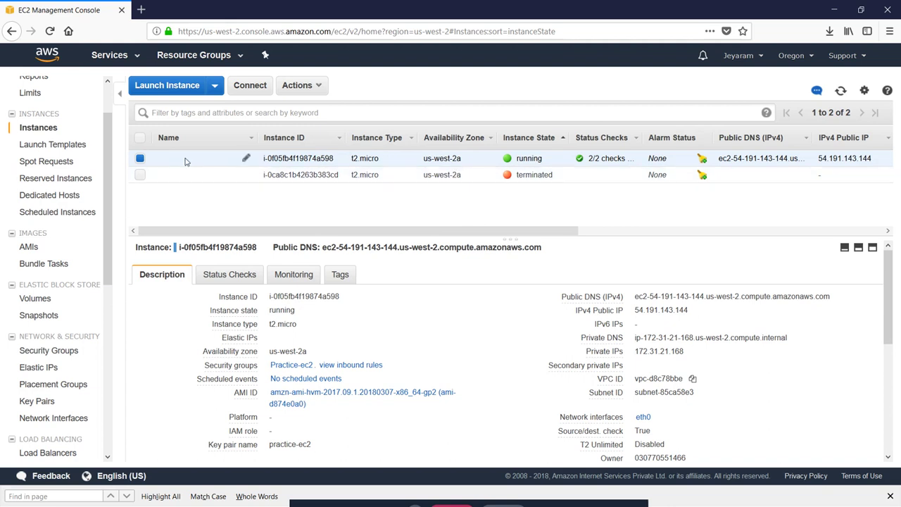
left_click(309, 87)
mouse_move(318, 179)
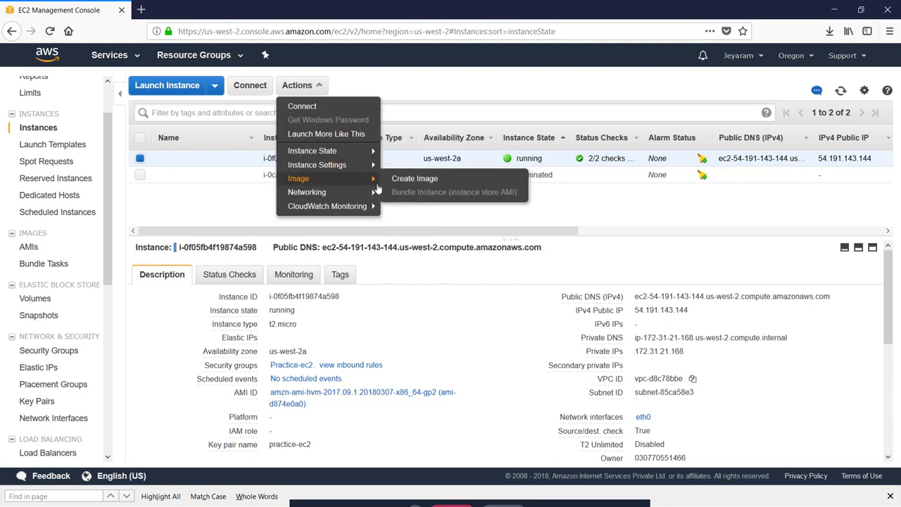
left_click(196, 203)
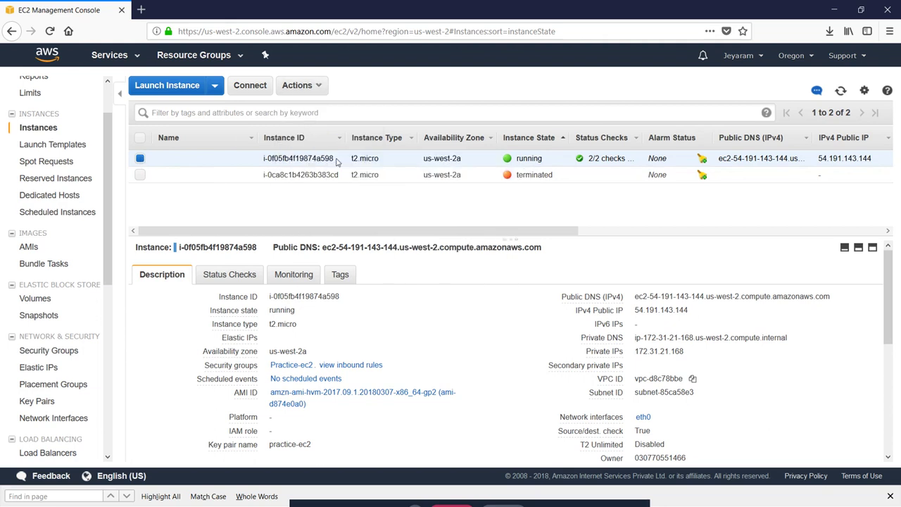
- Start creating an image from the running instance and name it webserver-AMI
right_click(316, 155)
mouse_move(366, 233)
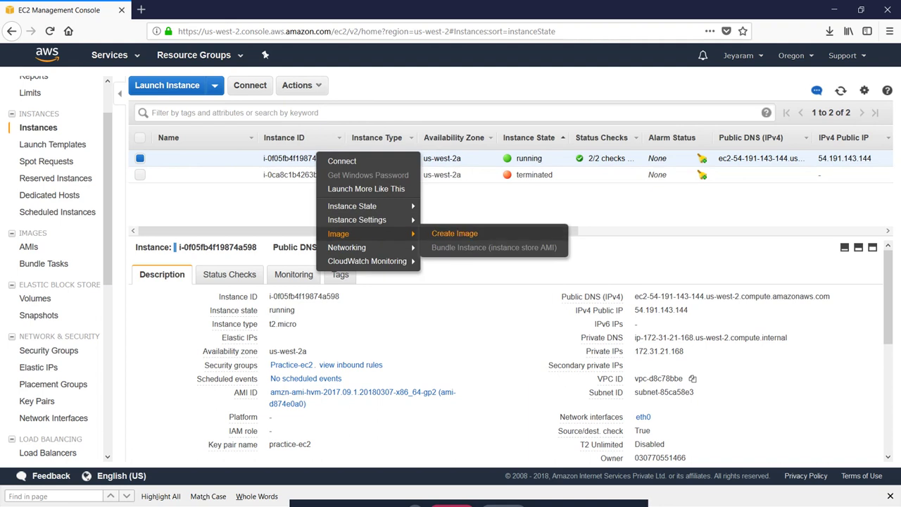
left_click(461, 233)
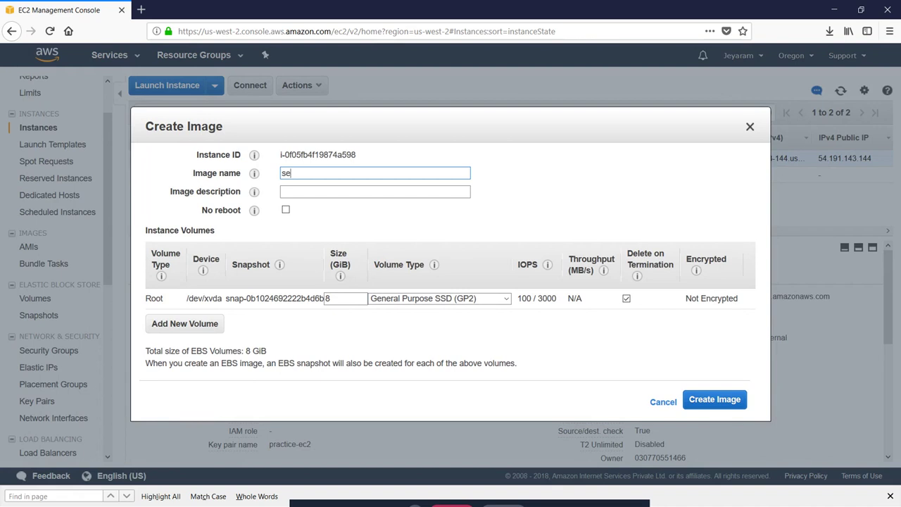
key("BackSpace")
type("webser")
key("BackSpace")
key("BackSpace")
key("BackSpace")
type("AMI")
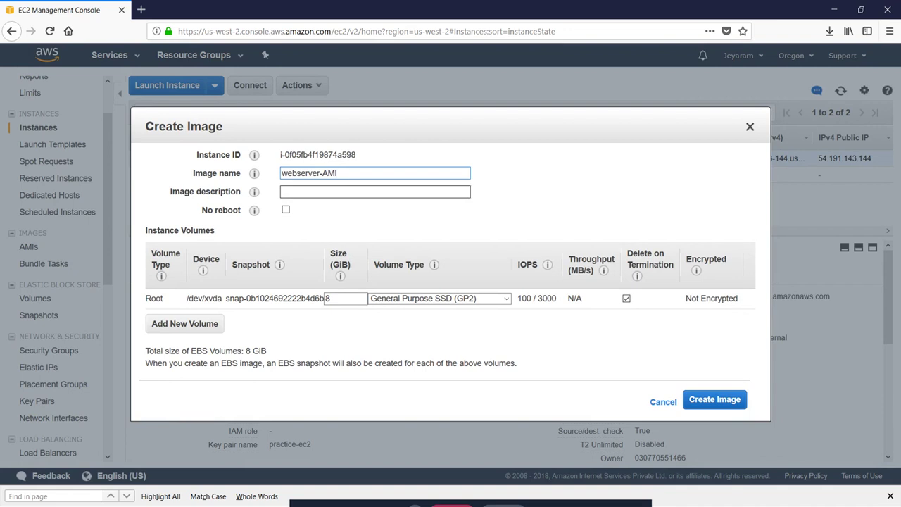
- Read the No reboot explanation and try the option on and off, leaving it disabled
left_click(348, 193)
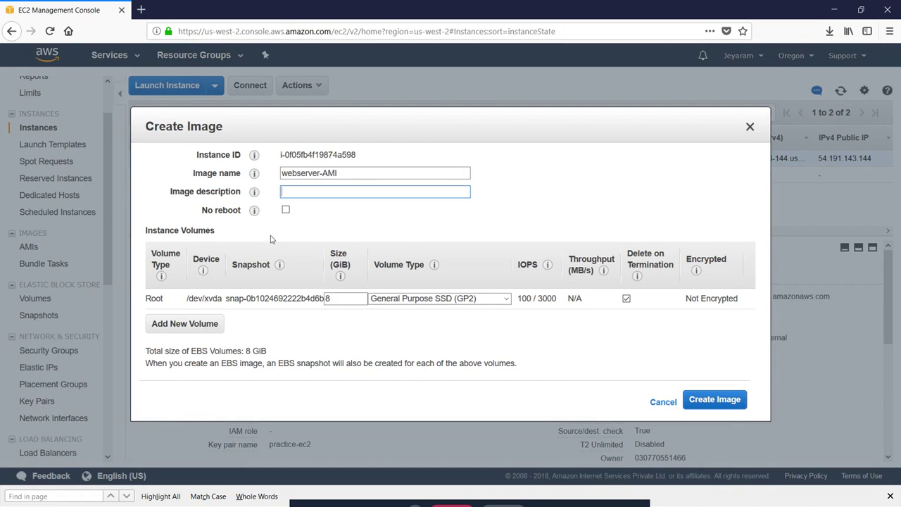
mouse_move(254, 213)
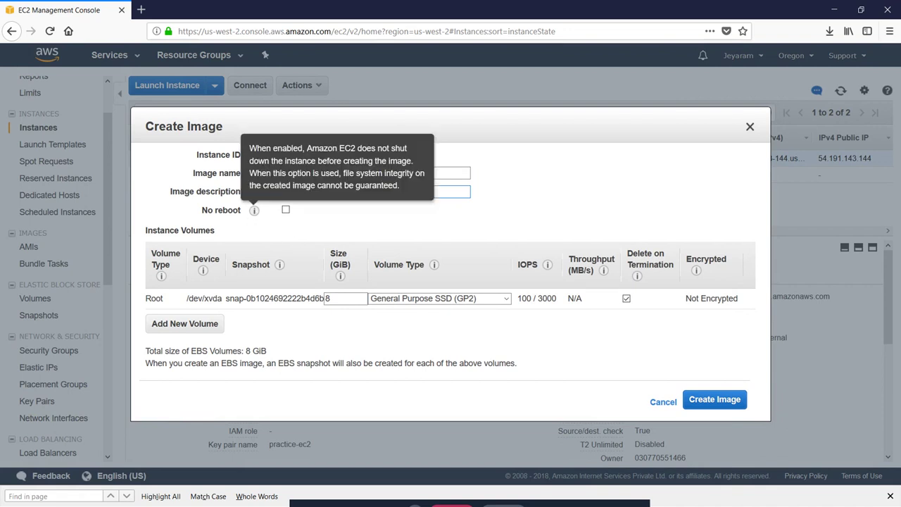
left_click(285, 209)
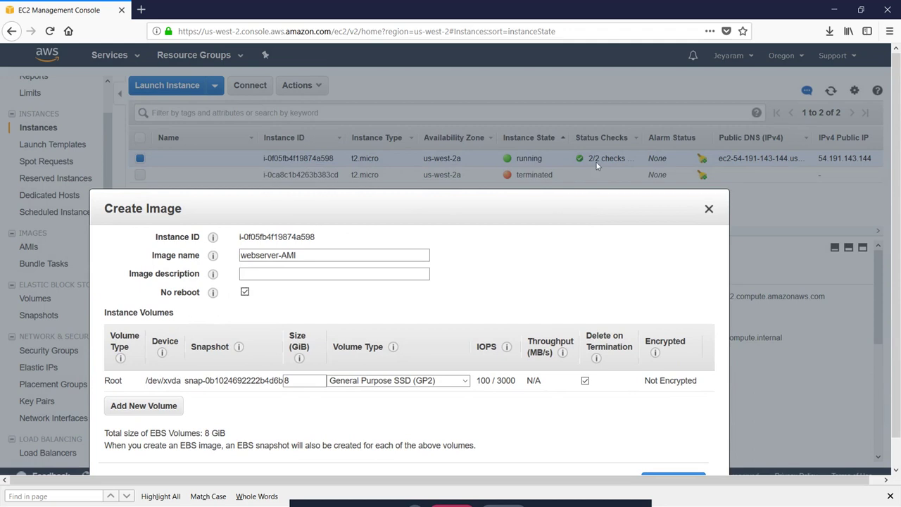
left_click(492, 182)
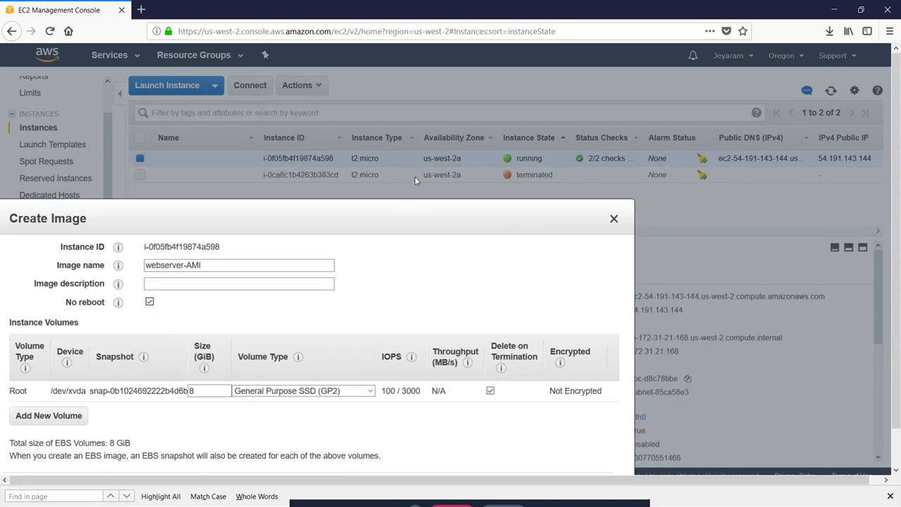
left_click(399, 211)
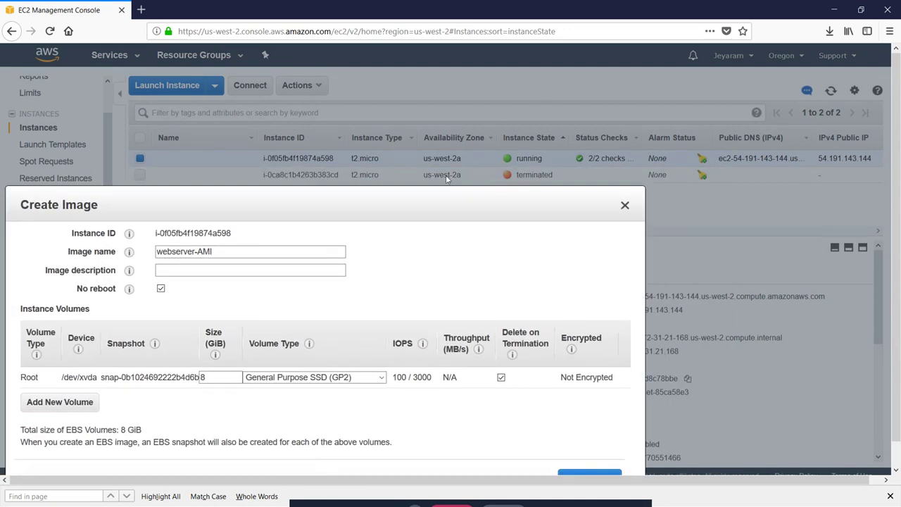
left_click_drag(412, 202, 530, 111)
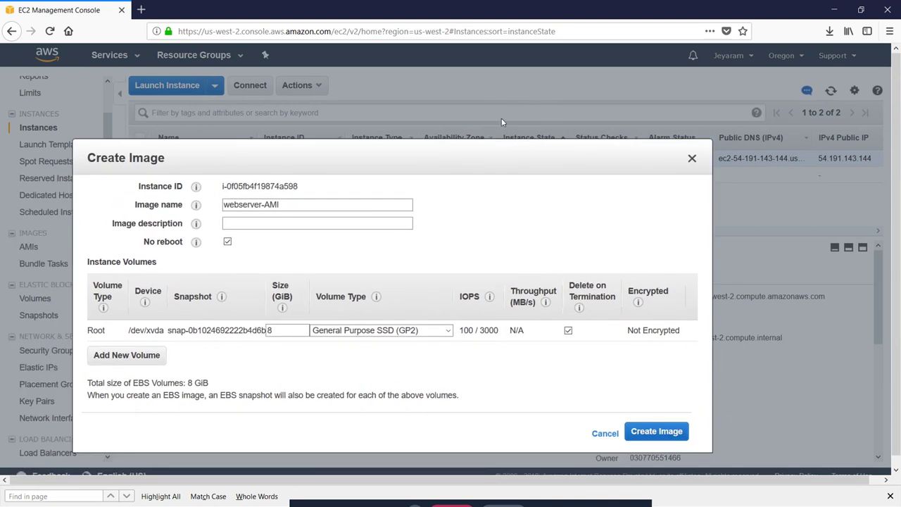
left_click(211, 239)
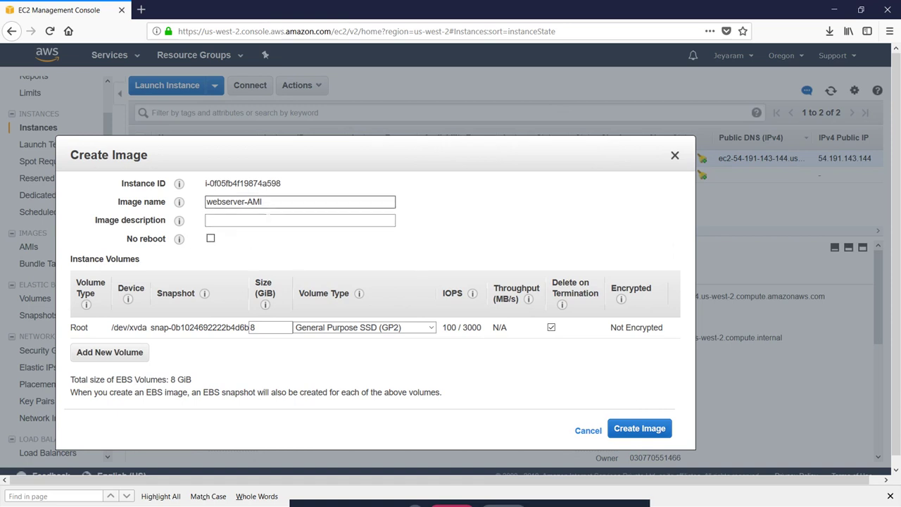
left_click(211, 239)
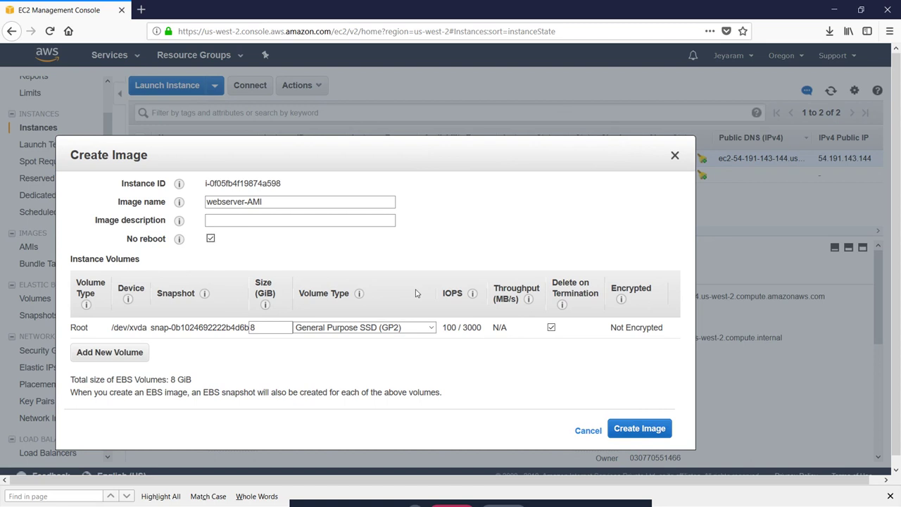
left_click(211, 238)
- Add a new EBS volume to the image's instance volumes and set its size to 2 GiB
left_click(91, 351)
scroll(240, 358, "down", 1)
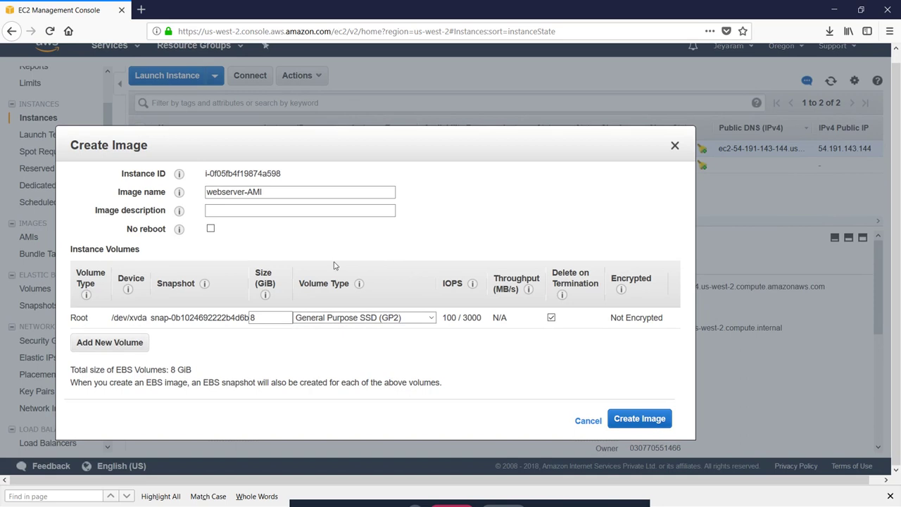
left_click_drag(456, 143, 546, 121)
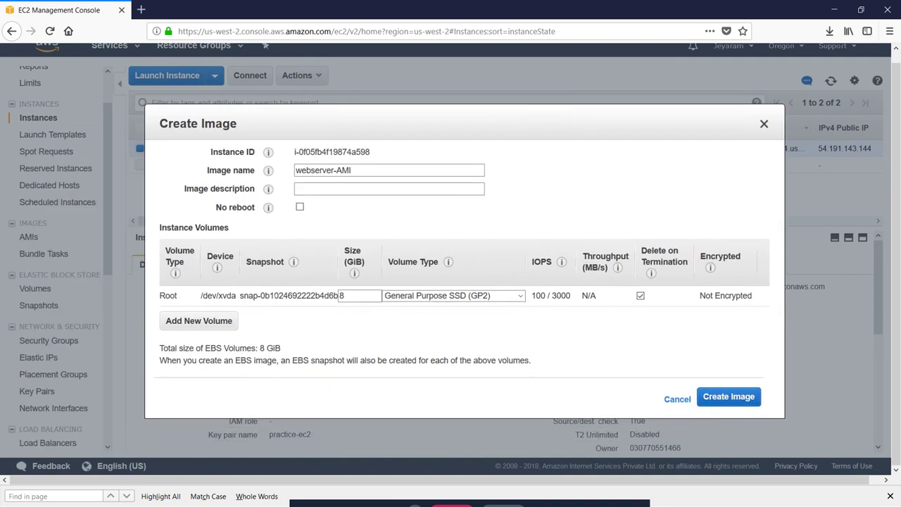
left_click(229, 320)
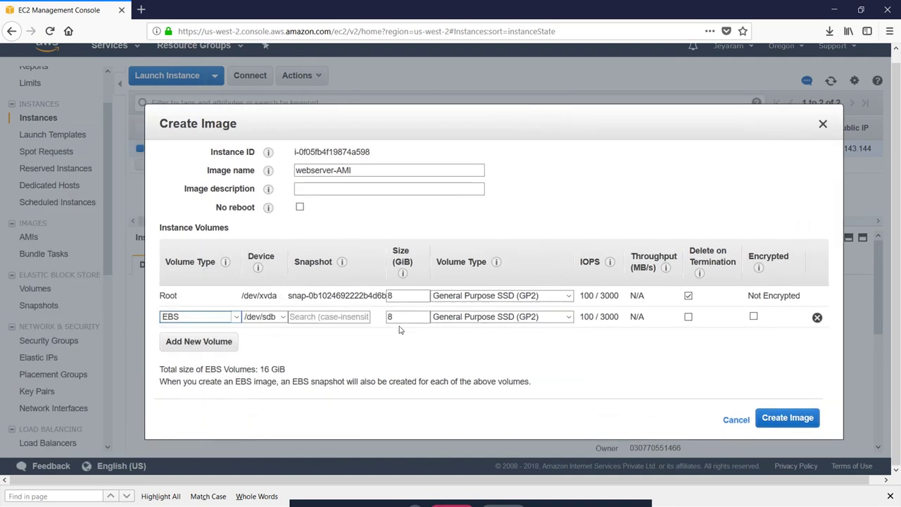
key("Tab")
key("Tab")
key("Tab")
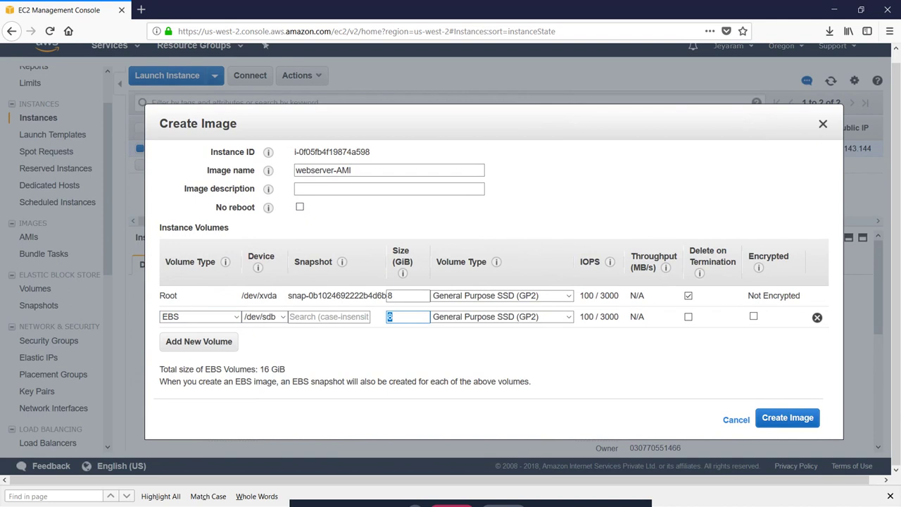
type("2")
- Enable Delete on Termination and encryption for the new EBS volume, and submit the image creation request
left_click(688, 317)
left_click(753, 316)
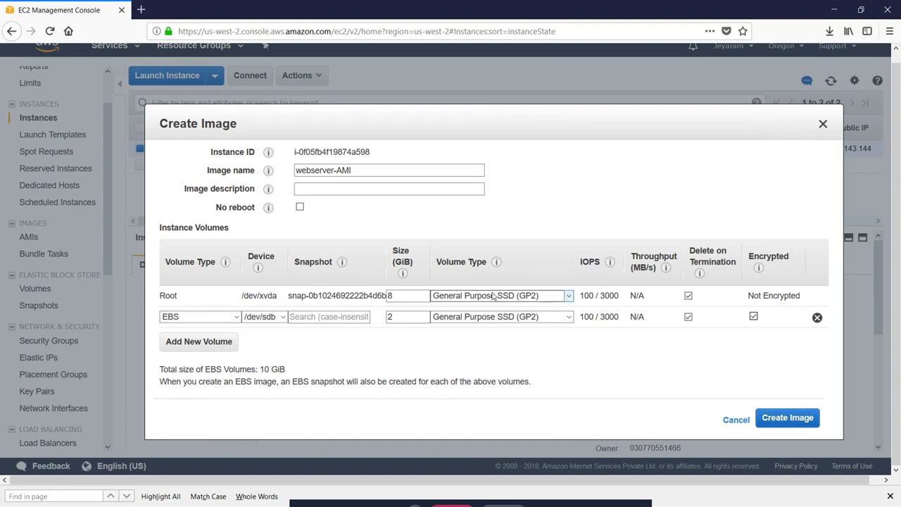
left_click(778, 422)
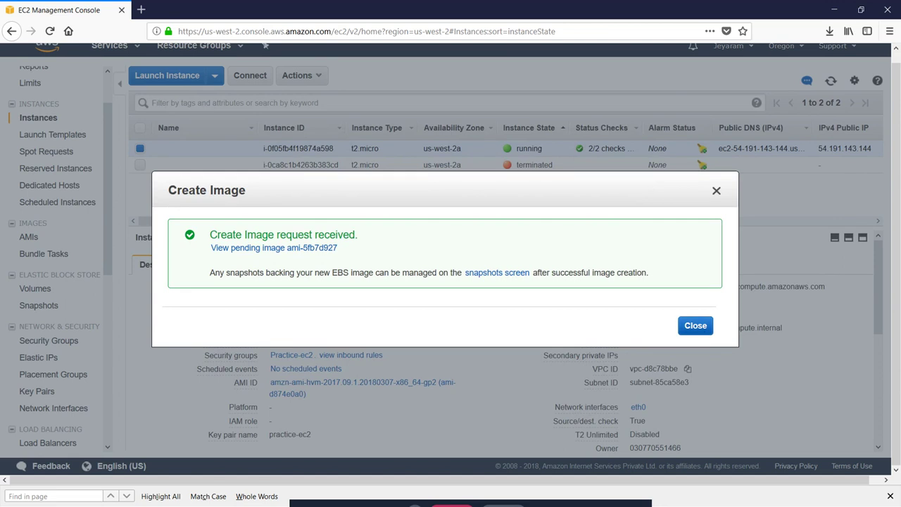
left_click(695, 326)
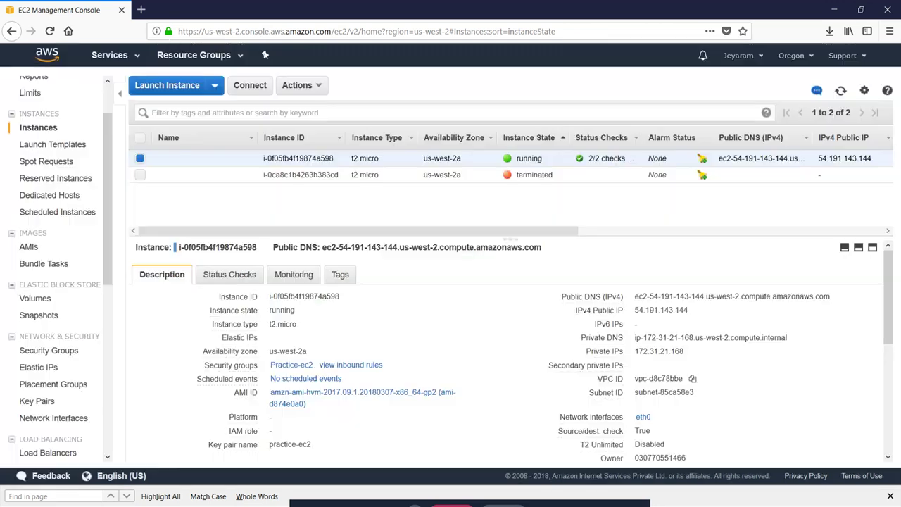
- Switch to the PuTTY session, dismiss its connection error, check the terminal for the reboot message and return to the EC2 console
key("alt+Tab")
key("alt+Tab")
key("alt+Tab")
key("alt+Tab")
key("alt+Tab")
key("alt+Tab")
key("alt+Tab")
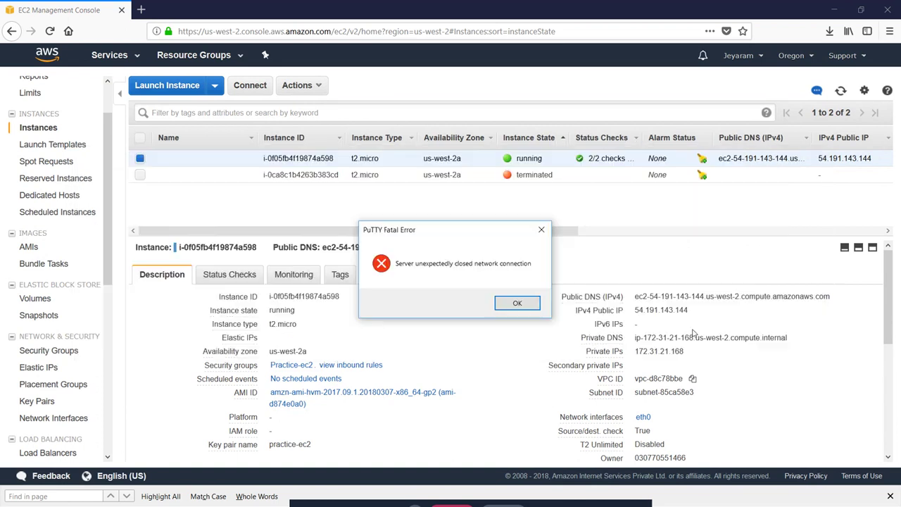
left_click(517, 302)
key("alt+Tab")
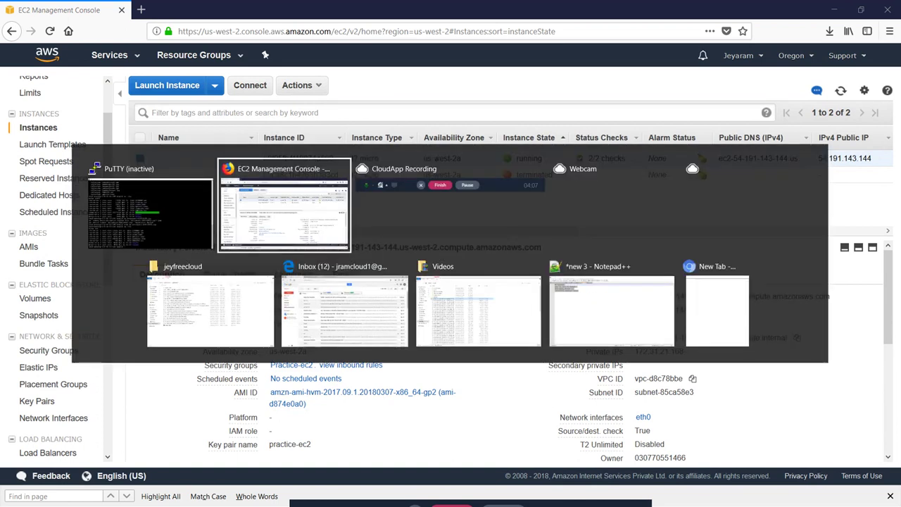
key("alt+Tab")
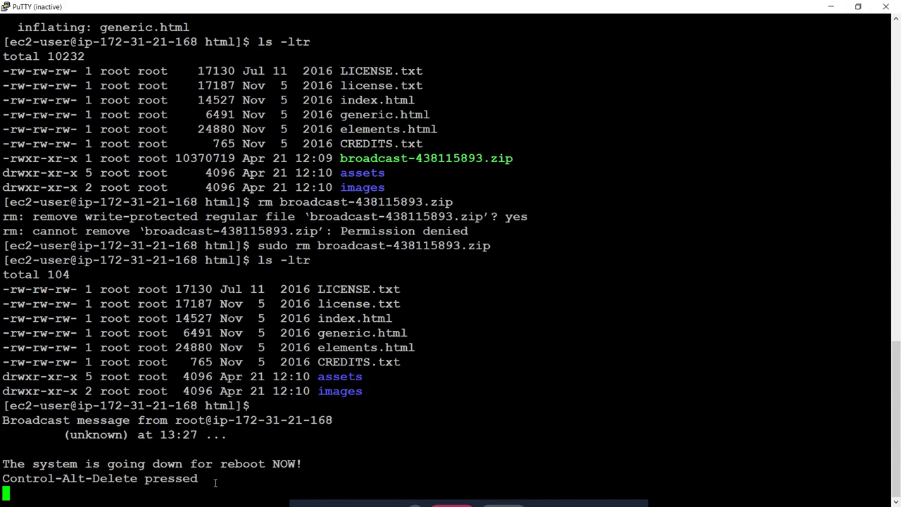
key("alt+Tab")
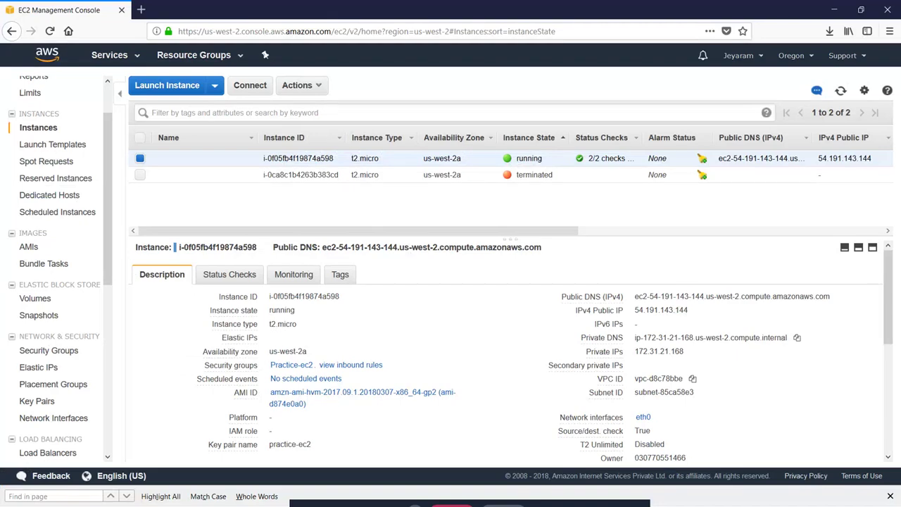
left_click(451, 196)
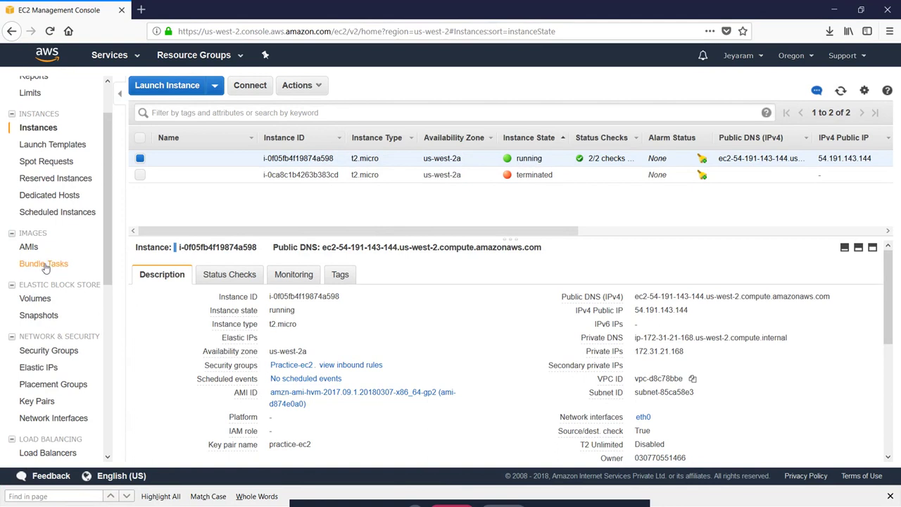
- Check webserver-AMI's status in the AMIs list and the progress of its snapshot in the Snapshots list, refreshing both
left_click(31, 246)
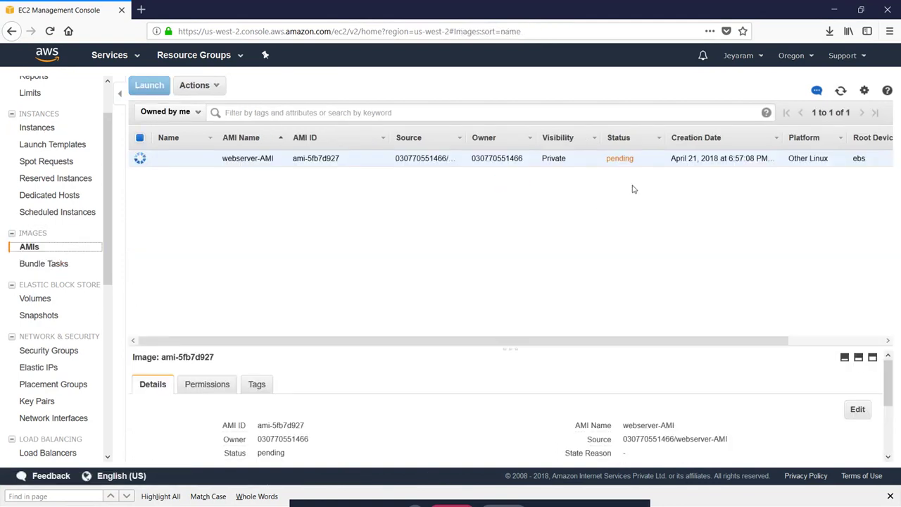
left_click(840, 91)
key("alt+Tab")
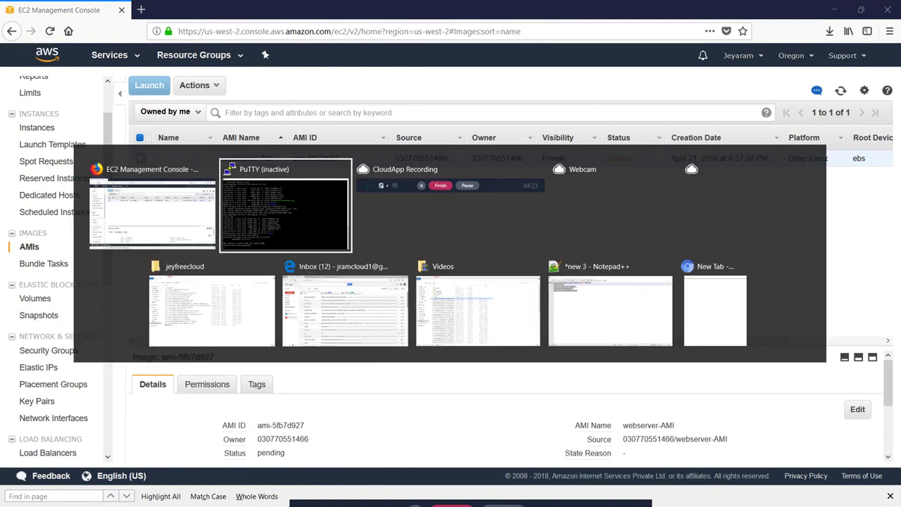
key("alt+Tab")
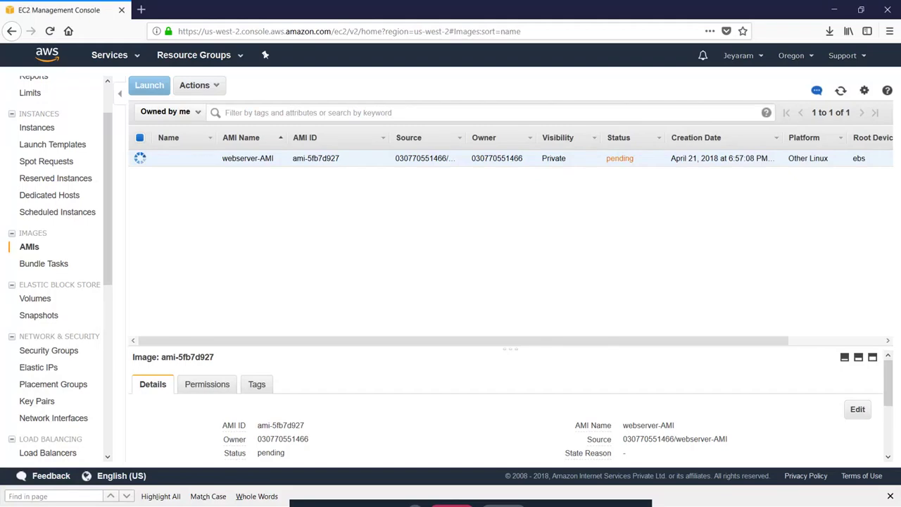
left_click(40, 316)
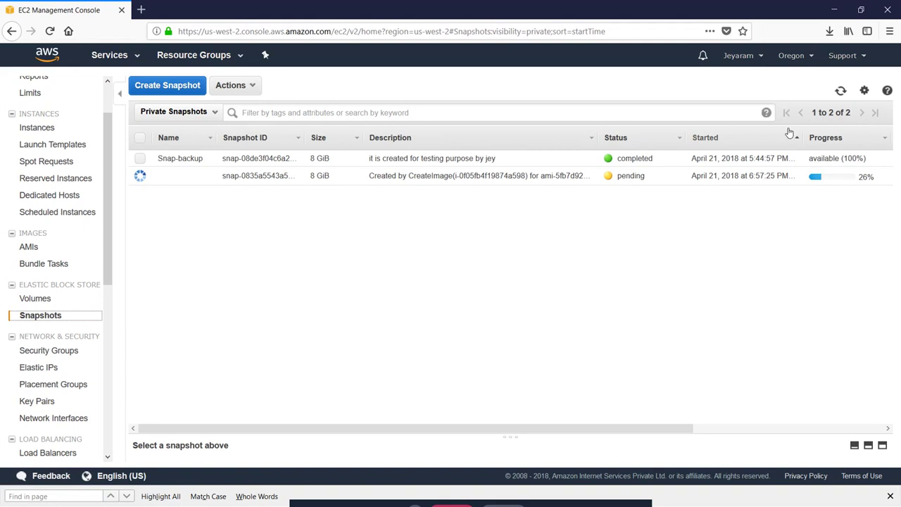
left_click(840, 90)
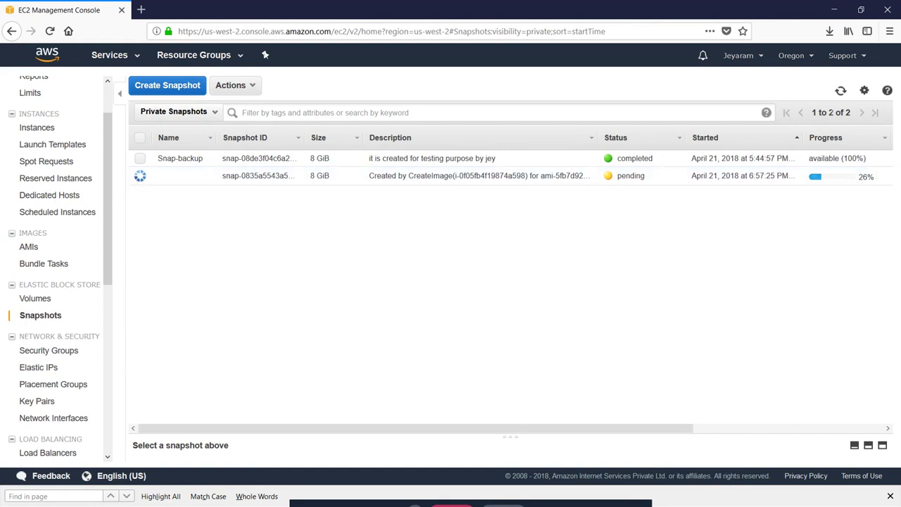
left_click(841, 90)
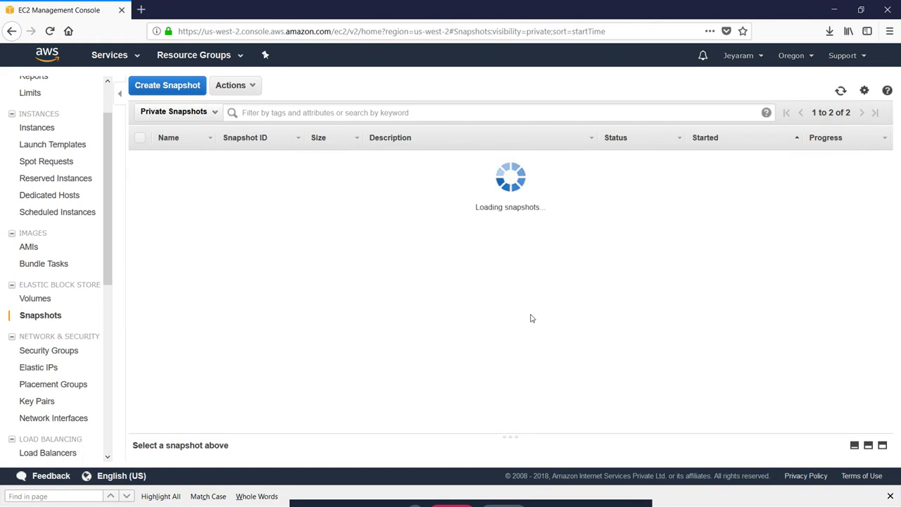
- Delete the unattached 1 GiB gp2 volume in us-west-2b from the EBS volumes
left_click(35, 298)
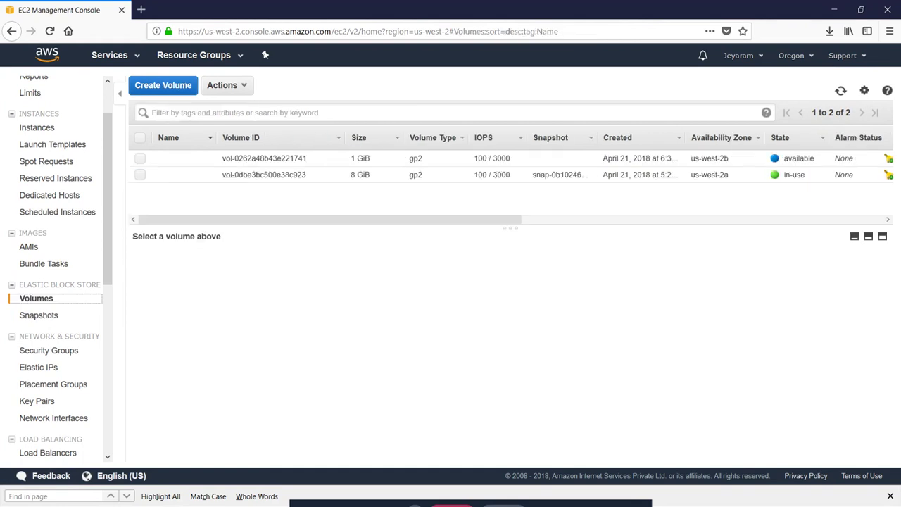
left_click(139, 158)
left_click(227, 85)
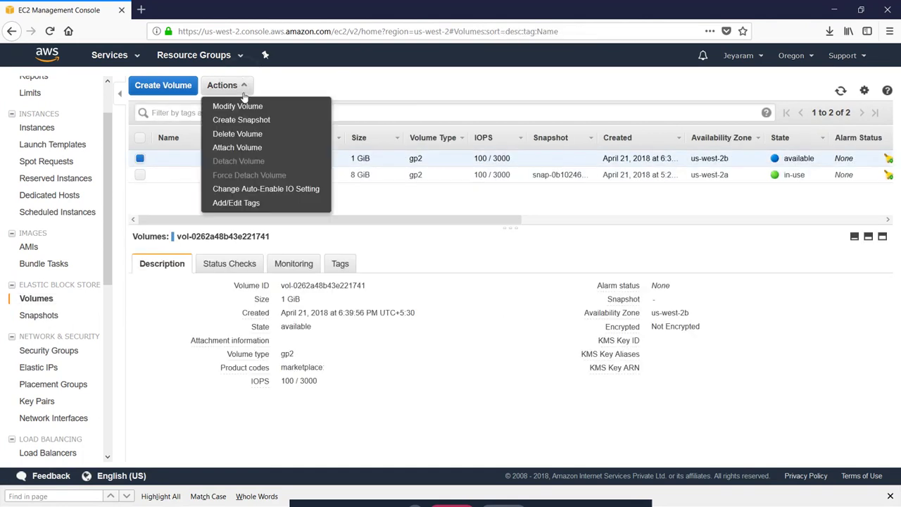
left_click(244, 135)
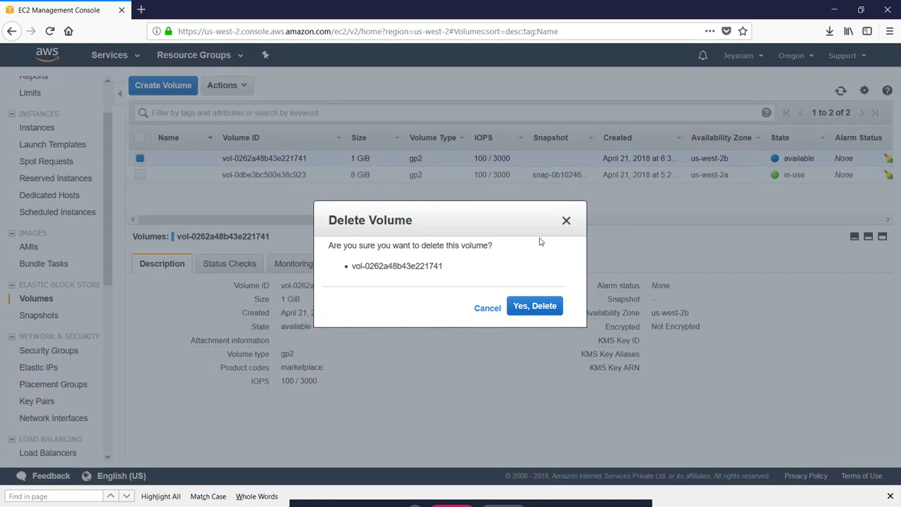
left_click(532, 305)
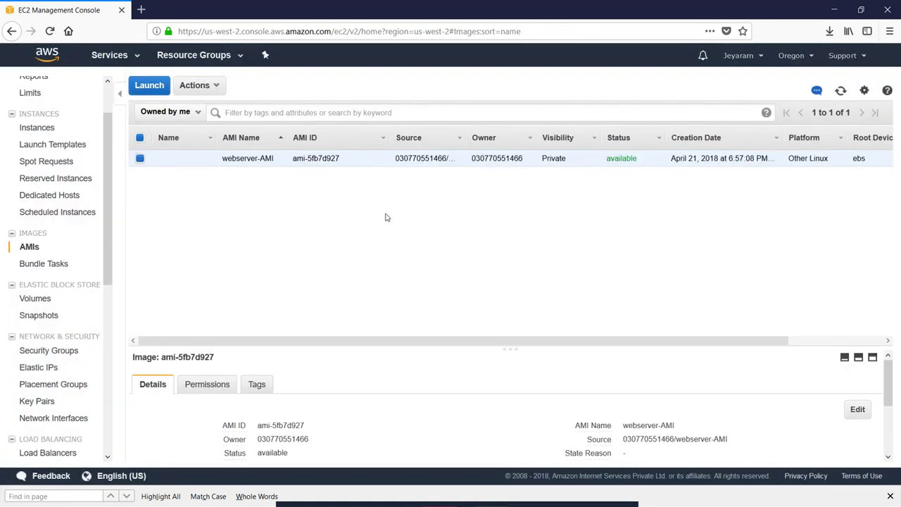
- Start launching an instance from webserver-AMI, keeping its storage settings and adding no tags, and continue to the security group configuration
left_click(219, 90)
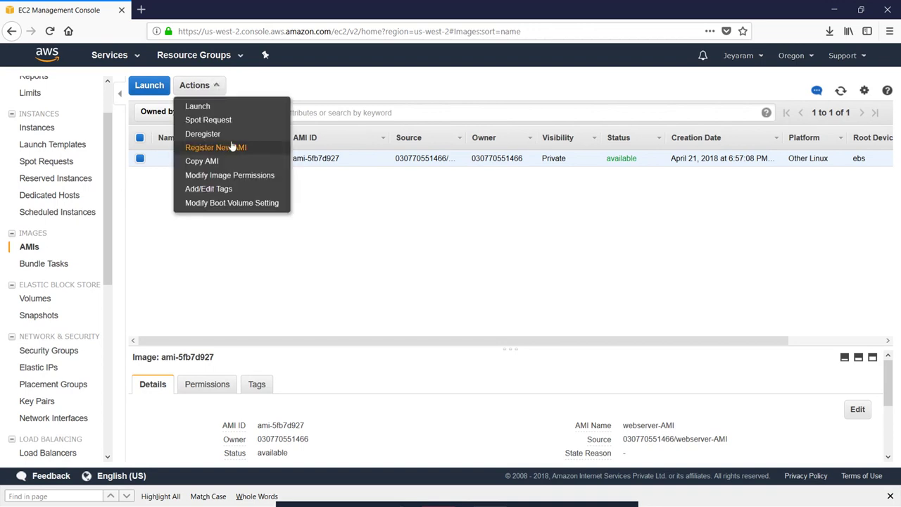
left_click(197, 106)
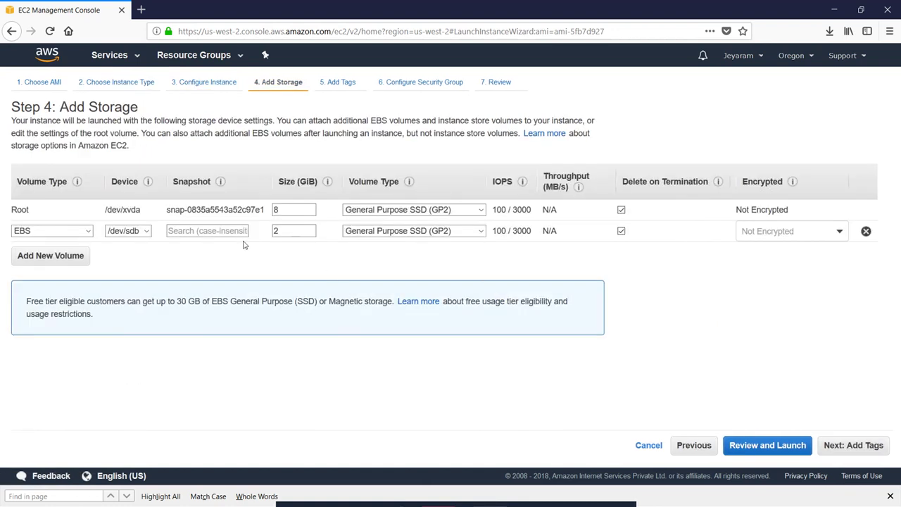
left_click(852, 446)
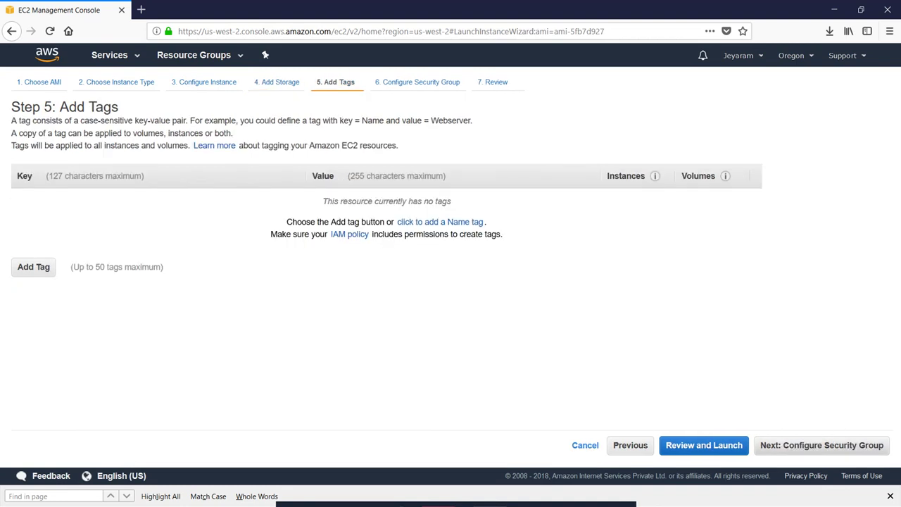
left_click(851, 445)
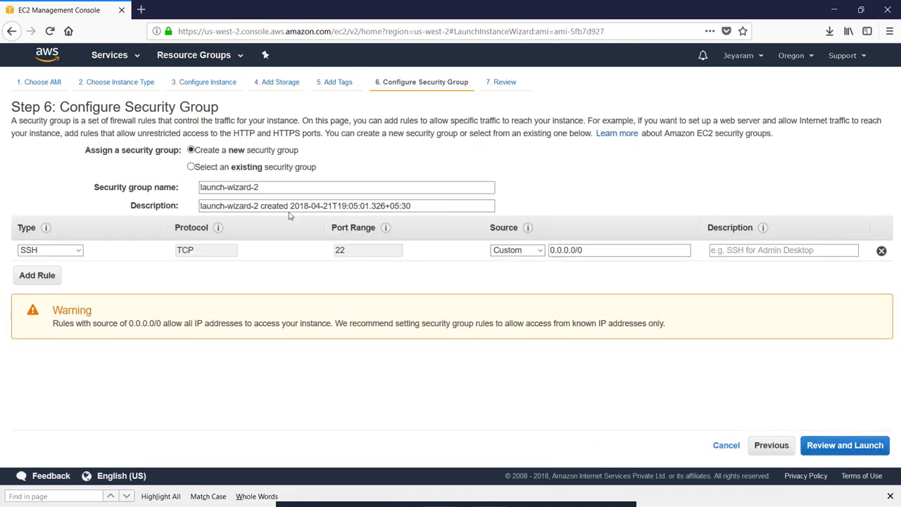
- Assign the existing Practice-ec2 security group to the new instance and proceed to the launch review
left_click(204, 167)
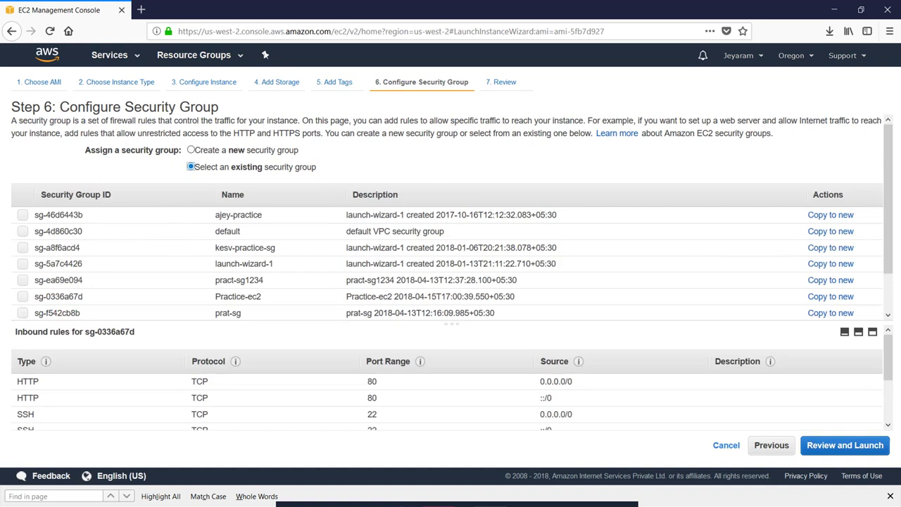
left_click(24, 297)
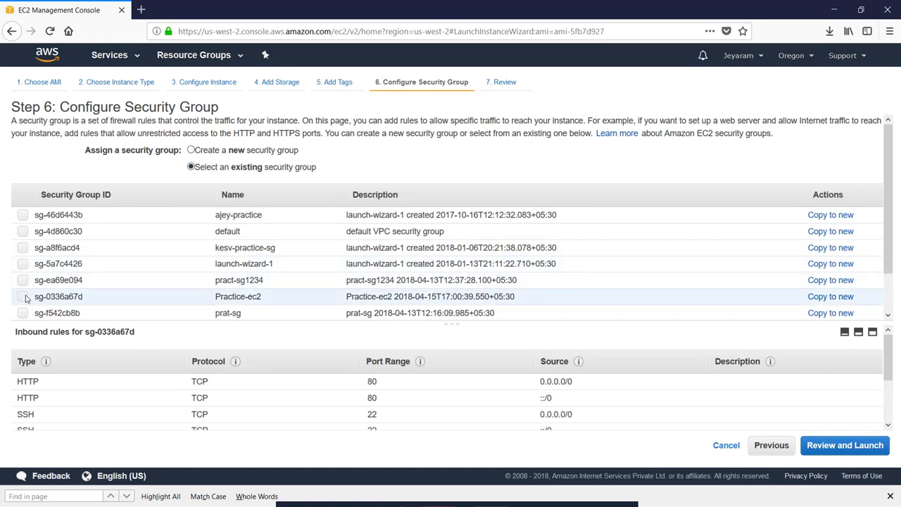
left_click(867, 446)
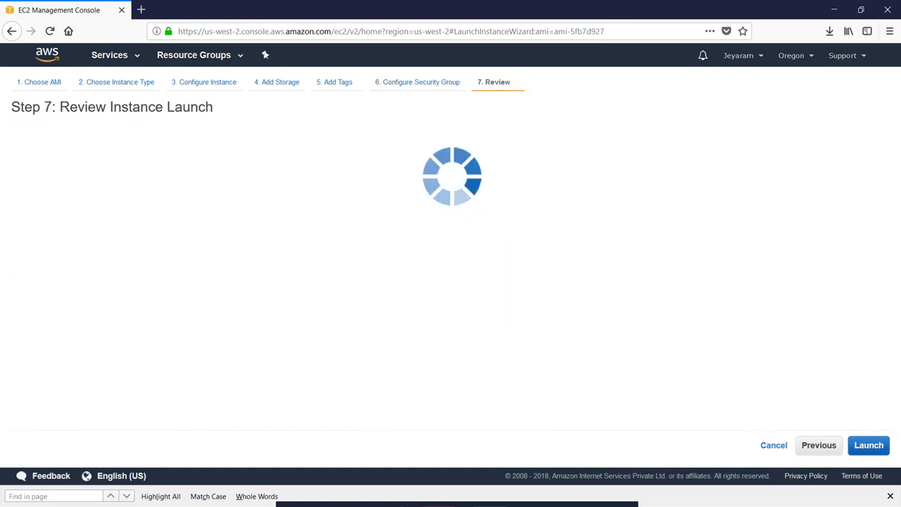
- Launch the instance with the existing practice-ec2 key pair, acknowledging access to its private key file
left_click(870, 443)
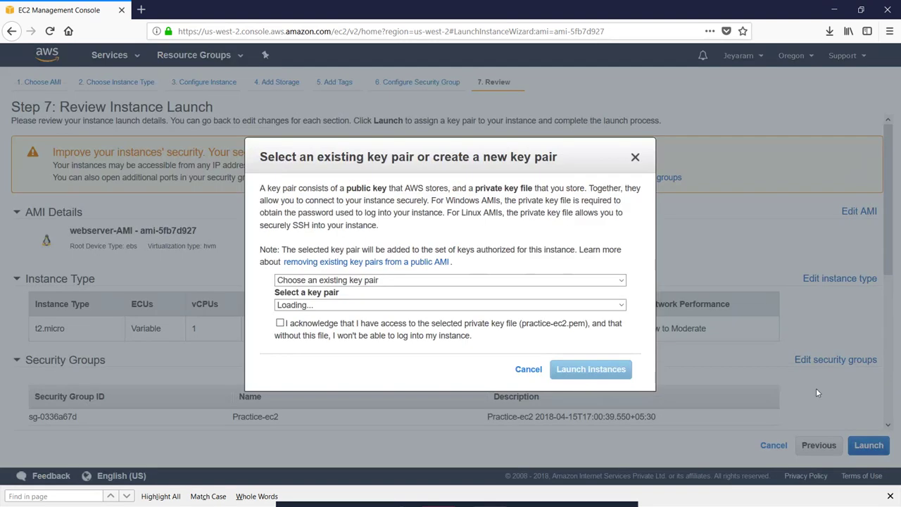
left_click(312, 307)
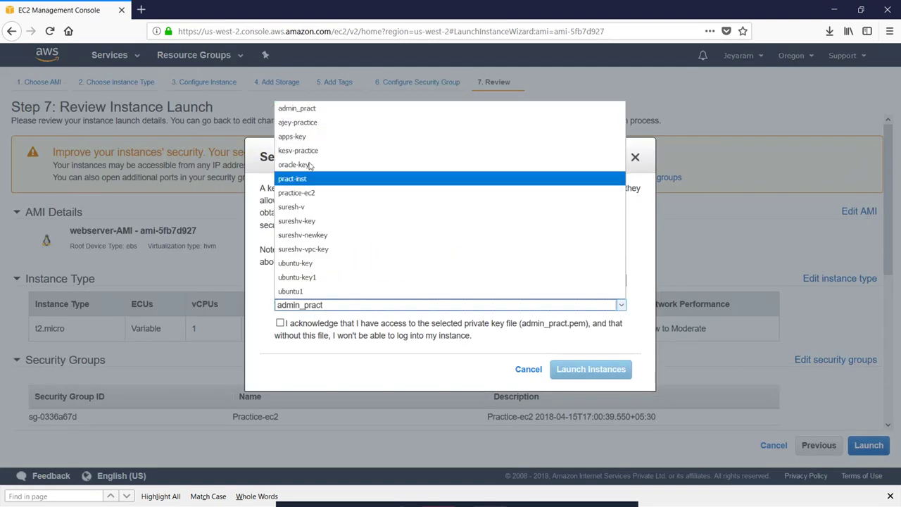
left_click(305, 193)
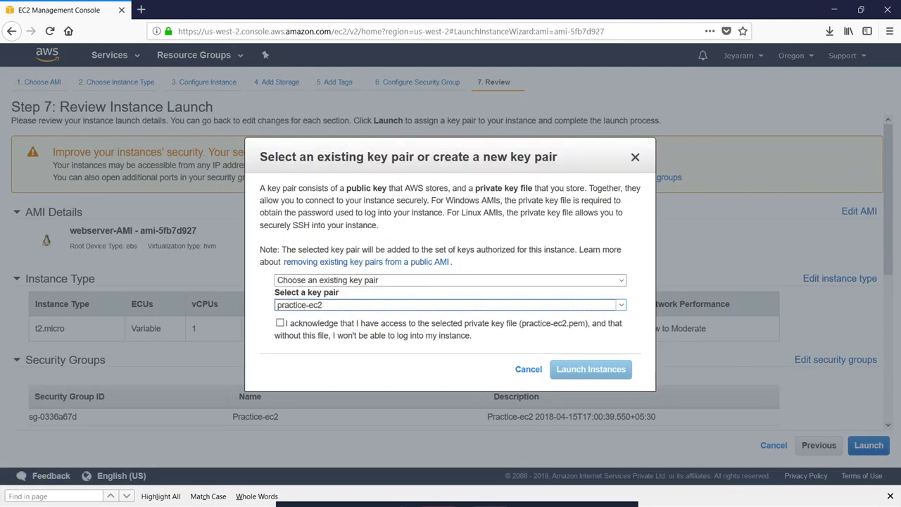
left_click(279, 322)
left_click(599, 369)
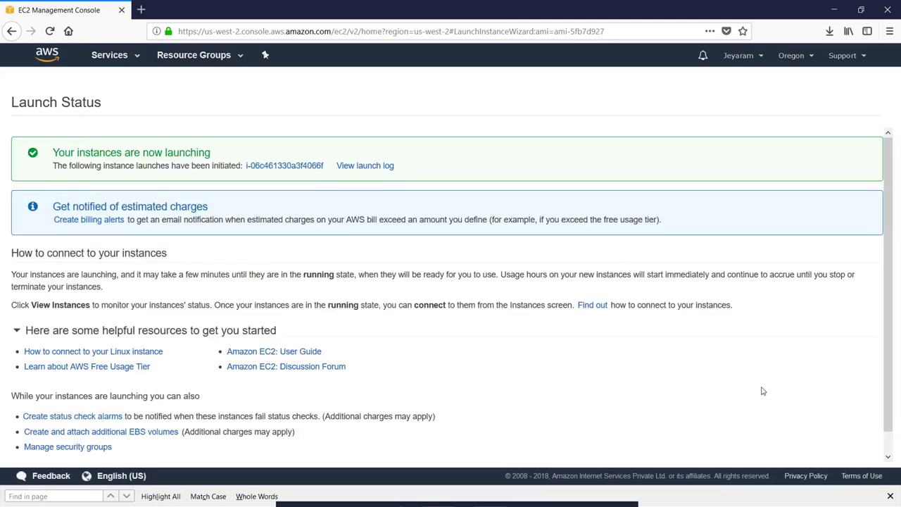
- Open the Instances list, select only the newly launched instance and refresh its state
scroll(762, 390, "down", 1)
left_click(841, 452)
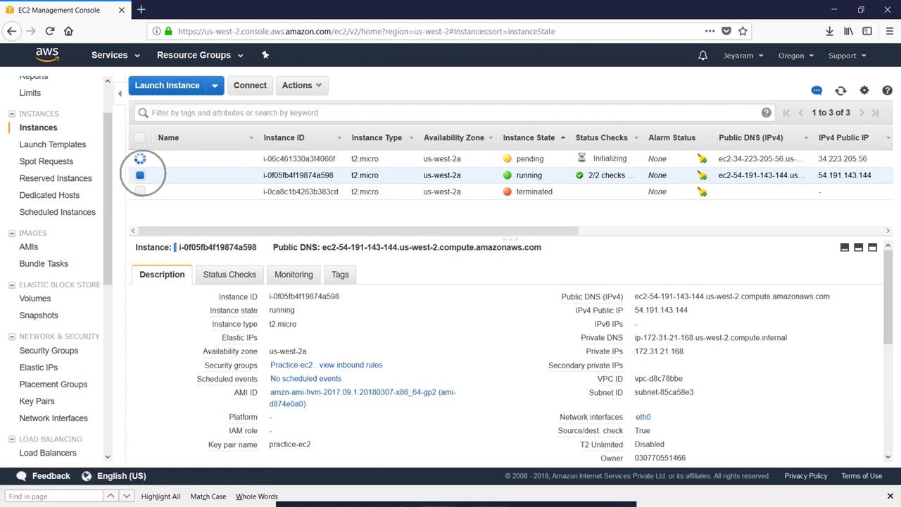
left_click(140, 174)
left_click(611, 161)
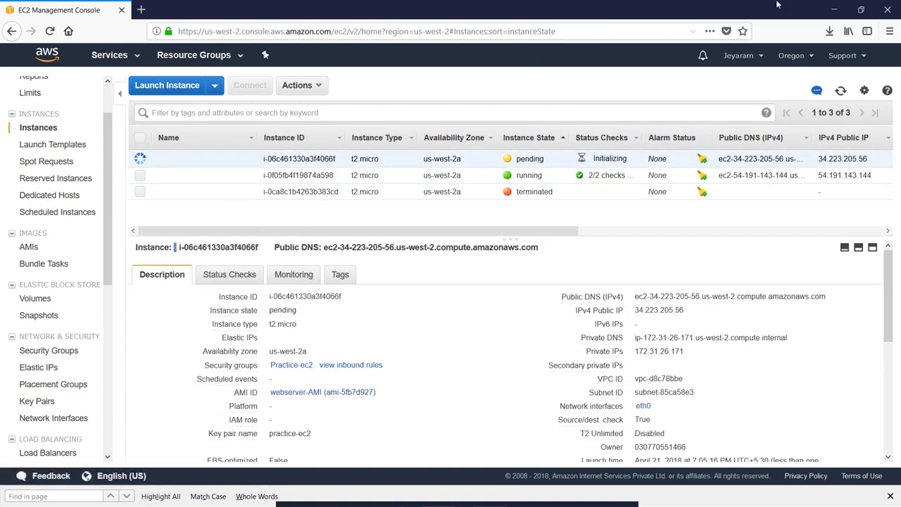
left_click(841, 90)
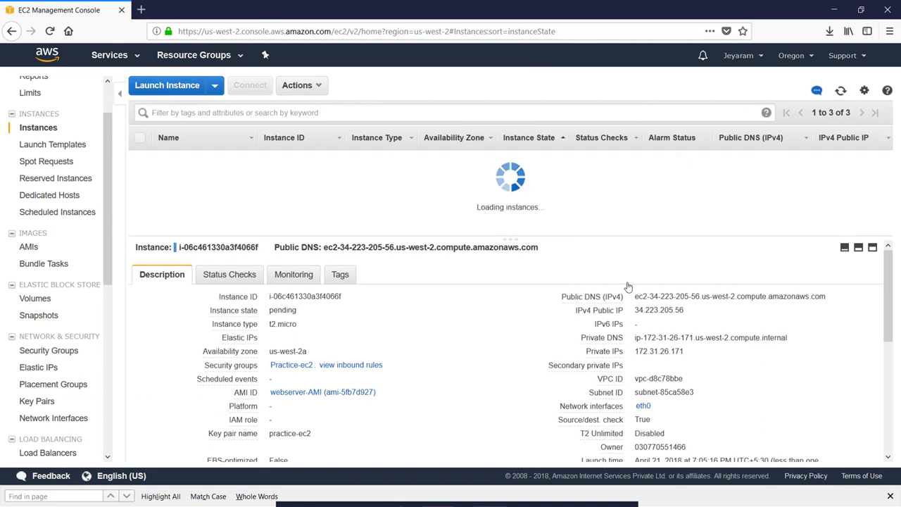
left_click(841, 98)
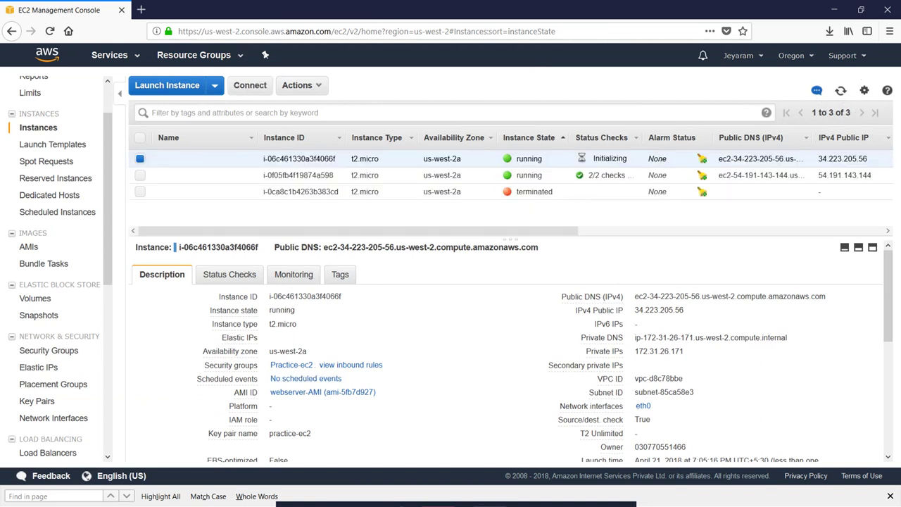
mouse_move(209, 167)
- Return to the AMIs list and view the actions available for webserver-AMI
left_click(28, 246)
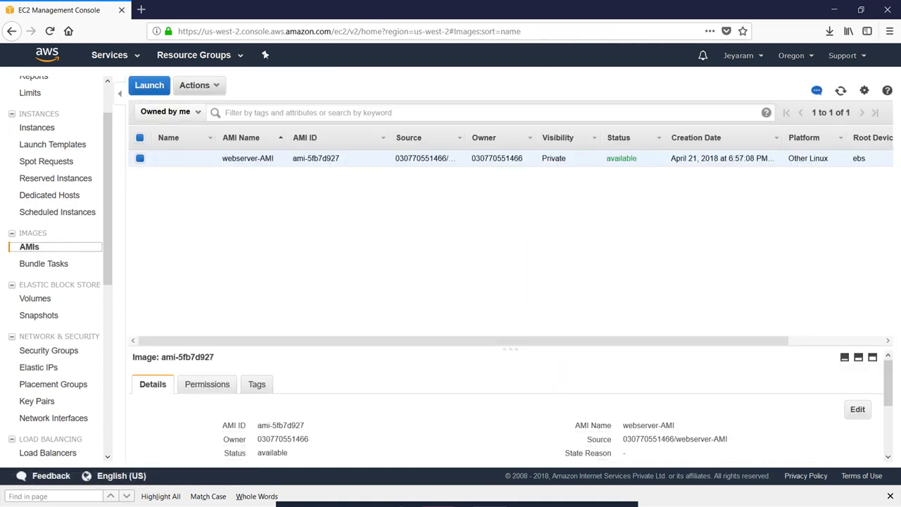
left_click(196, 85)
left_click(498, 280)
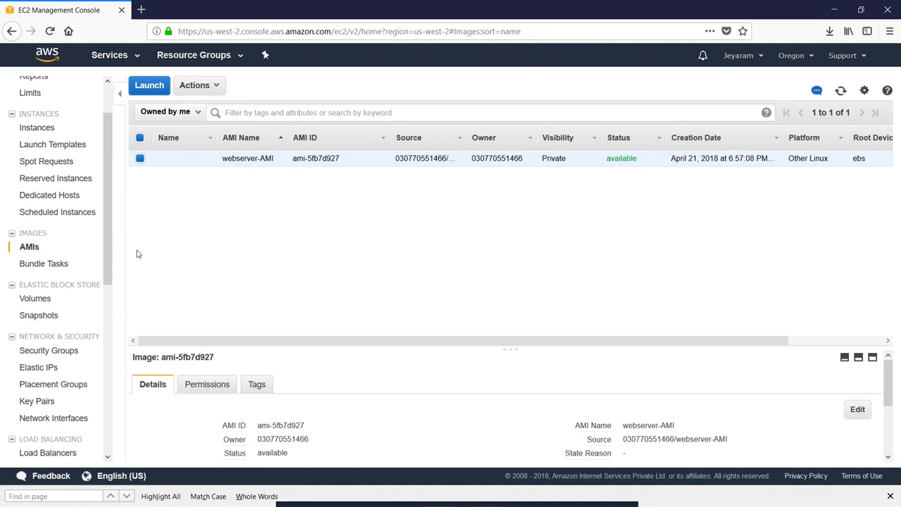
- Start a new instance launch from the Instances page and choose webserver-AMI from the account's own AMIs
scroll(56, 212, "up", 2)
left_click(41, 184)
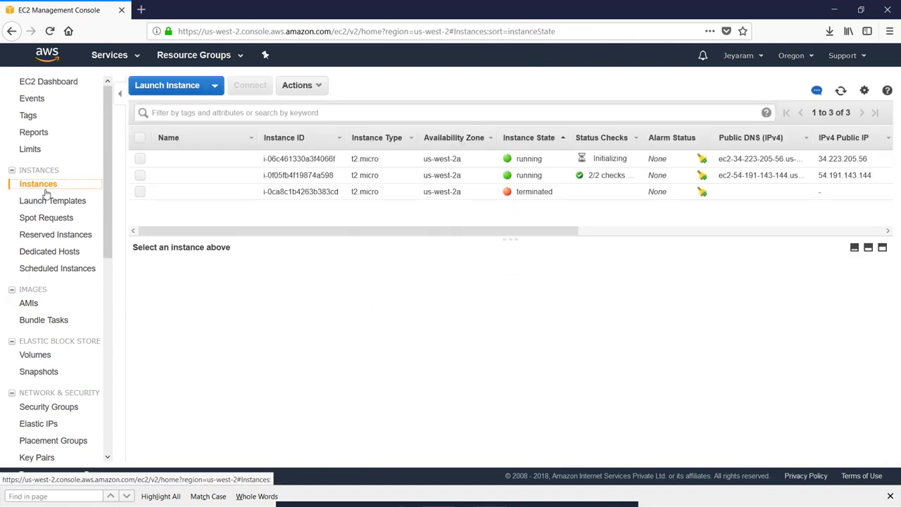
left_click(146, 85)
left_click(48, 184)
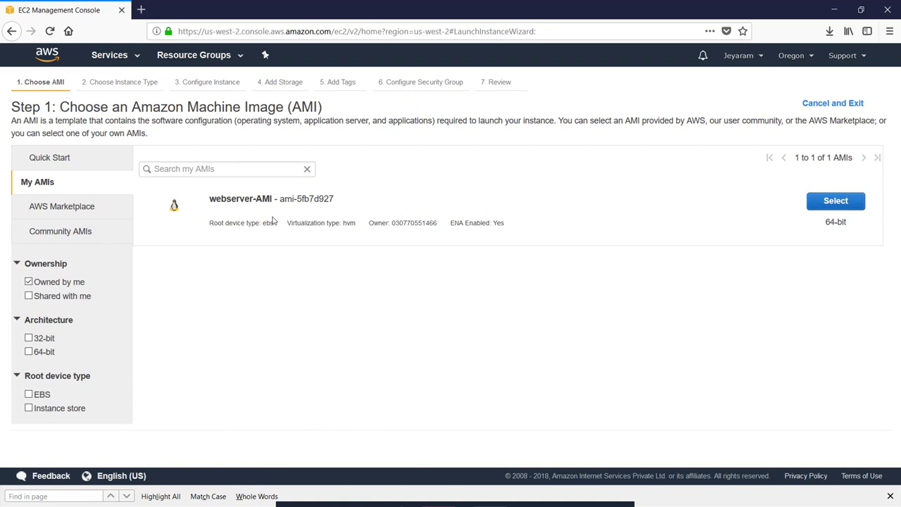
left_click(834, 206)
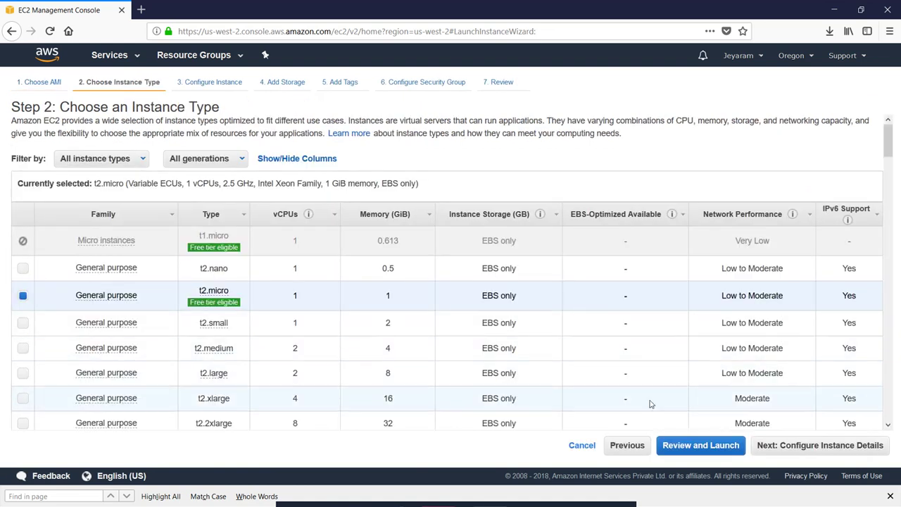
- Cancel the pending instance launch and show webserver-AMI in the AMIs list
left_click(583, 444)
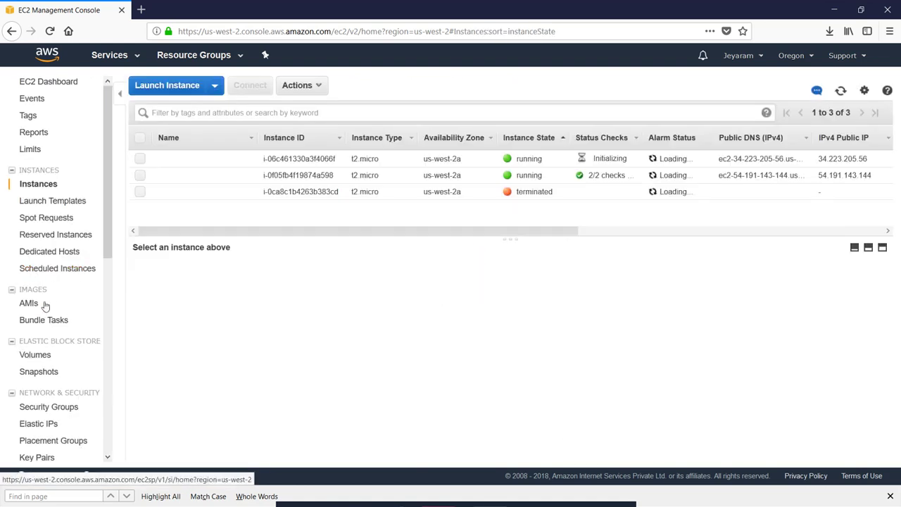
left_click(31, 303)
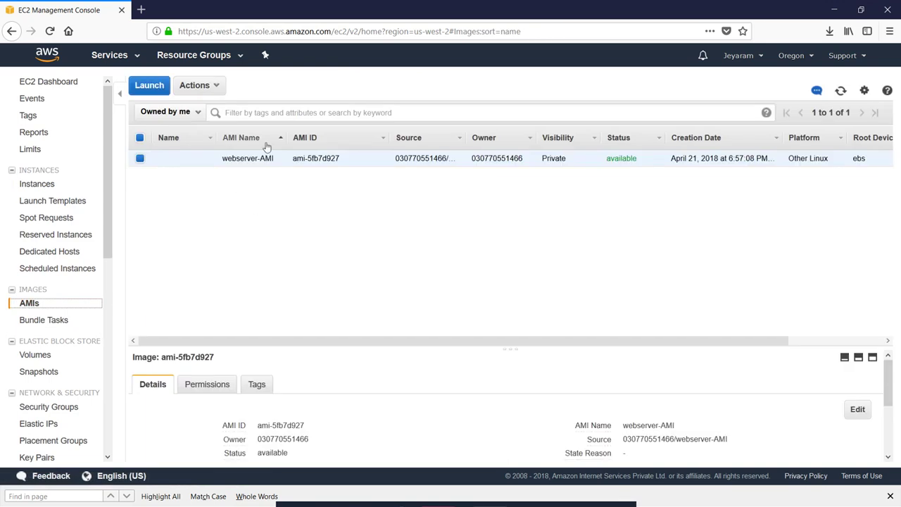
- Start another launch from the Instances page, view the account's own AMIs and exit the wizard
left_click(56, 185)
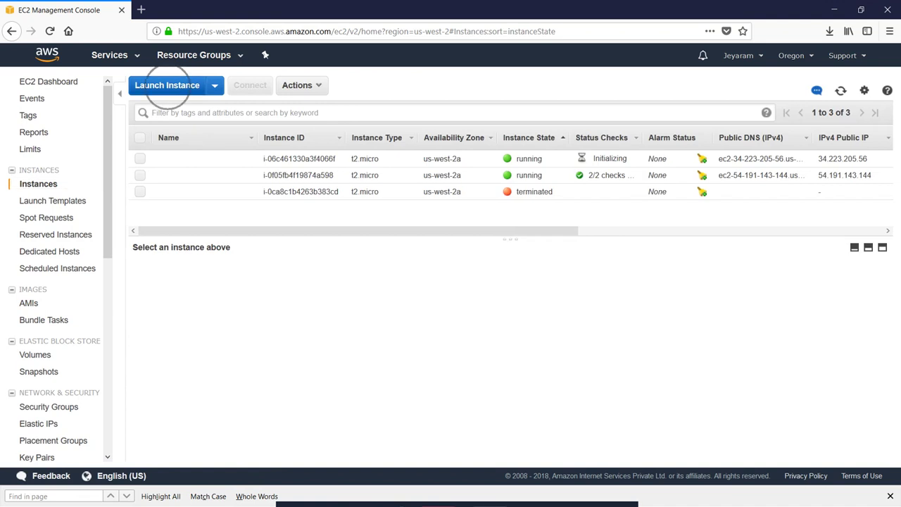
left_click(167, 87)
left_click(45, 183)
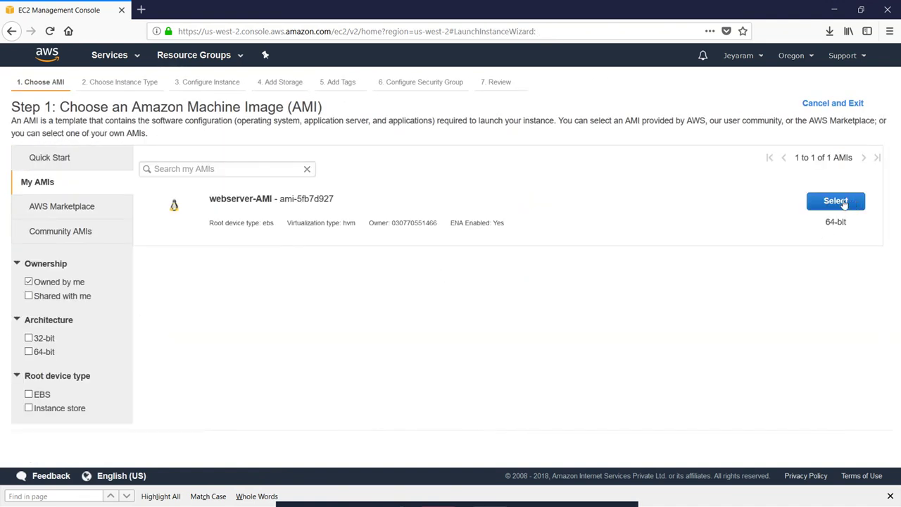
left_click(812, 106)
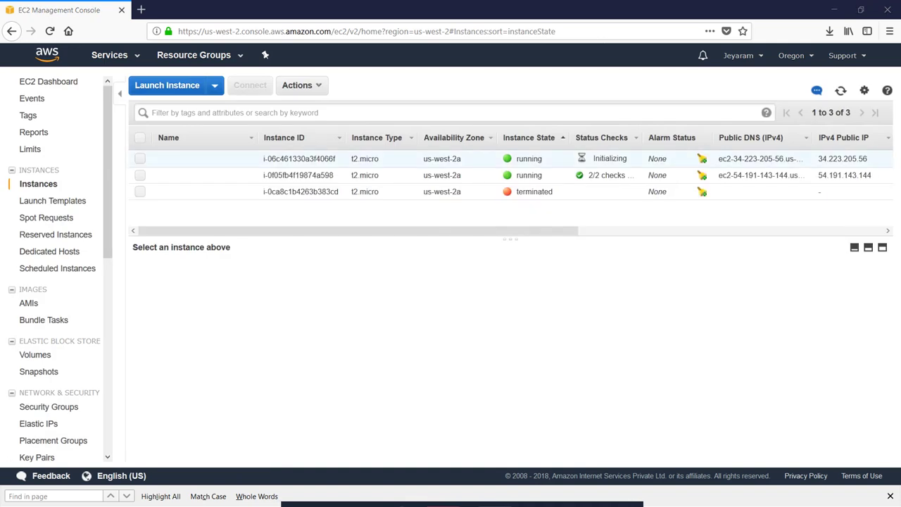
- Check the website of the newly launched instance by loading its public DNS address in a new browser tab, and close that tab
left_click(140, 158)
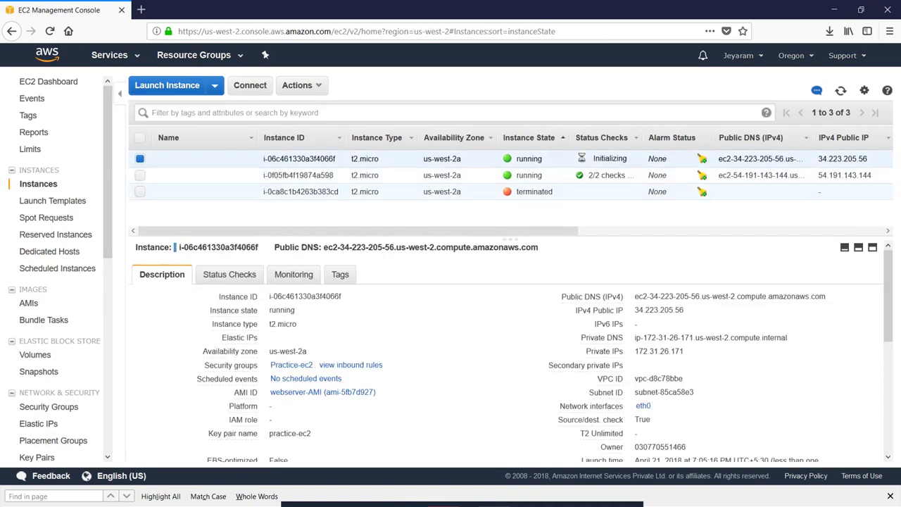
triple_click(757, 296)
key("ctrl+c")
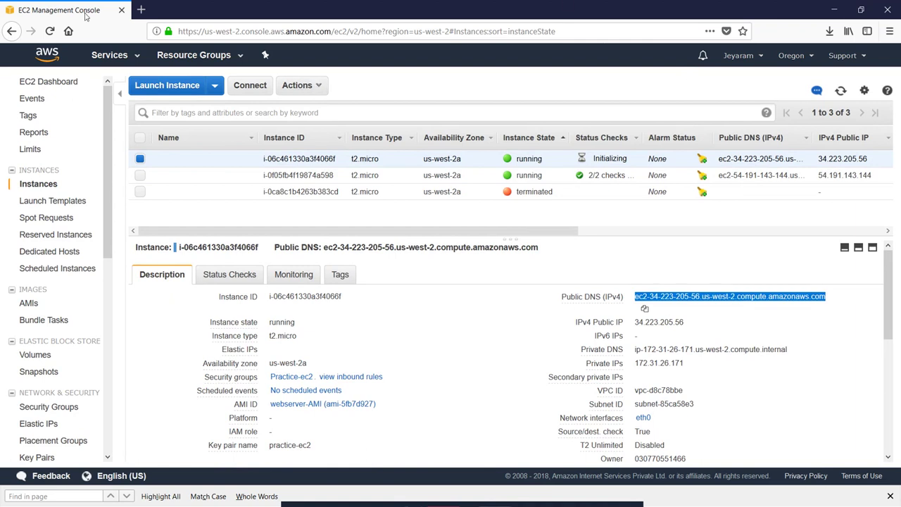
left_click(141, 9)
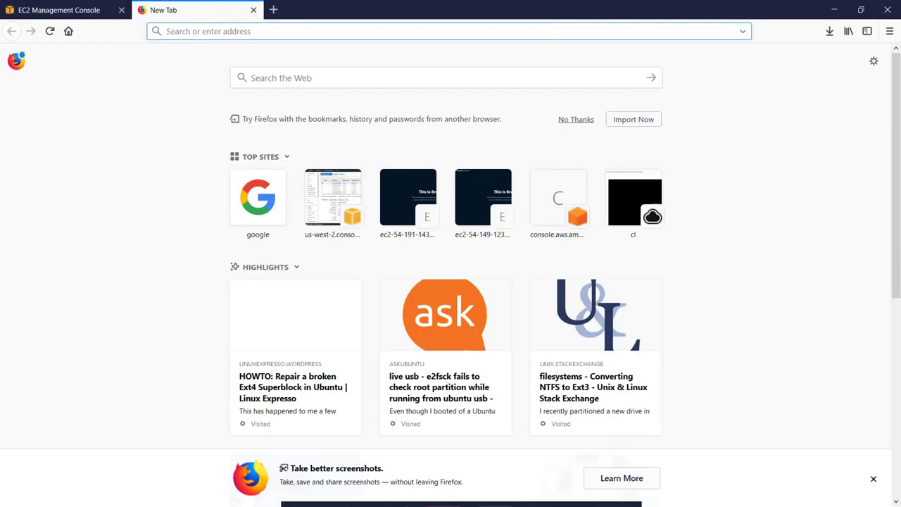
key("ctrl+v")
key("Return")
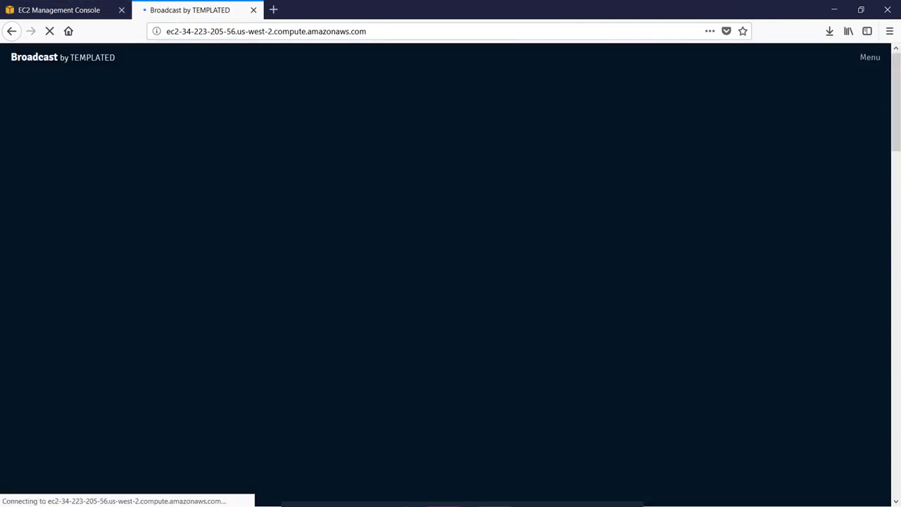
left_click(253, 10)
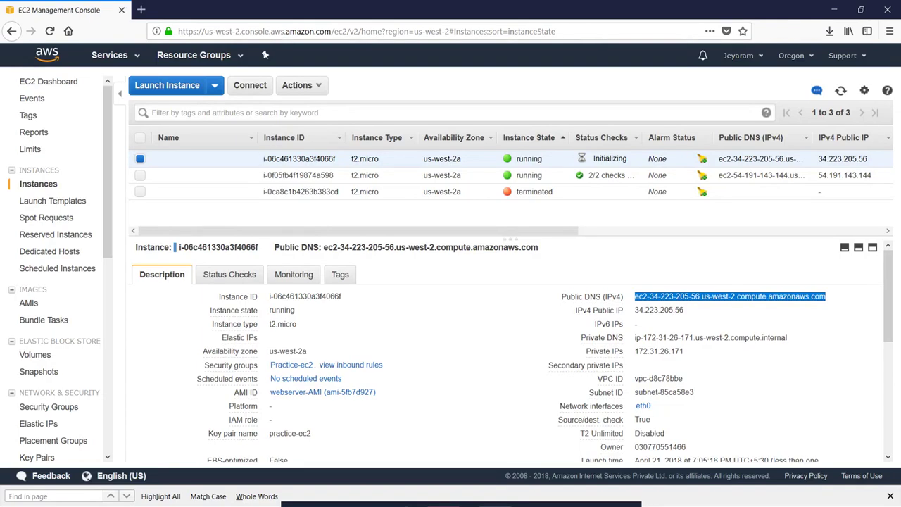
- Return to the AMIs list, bring up the deregistration confirmation for webserver-AMI and cancel it
left_click(459, 287)
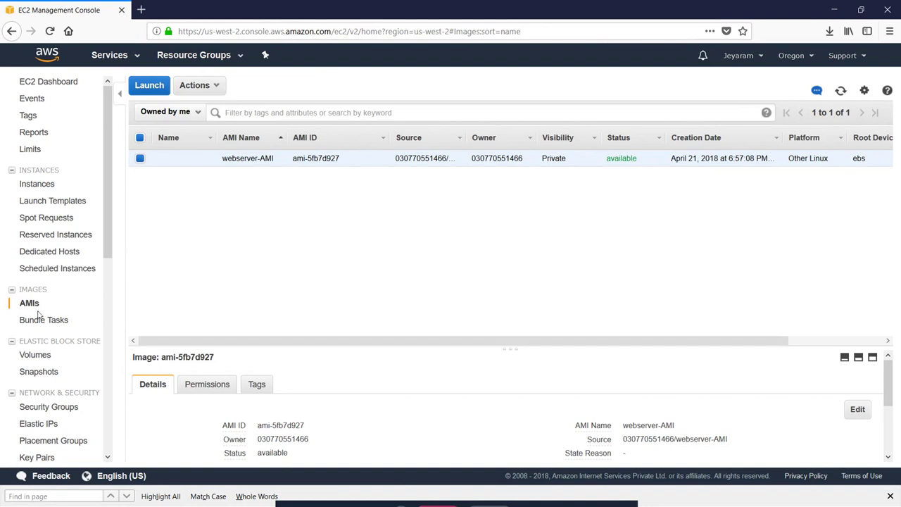
left_click(211, 85)
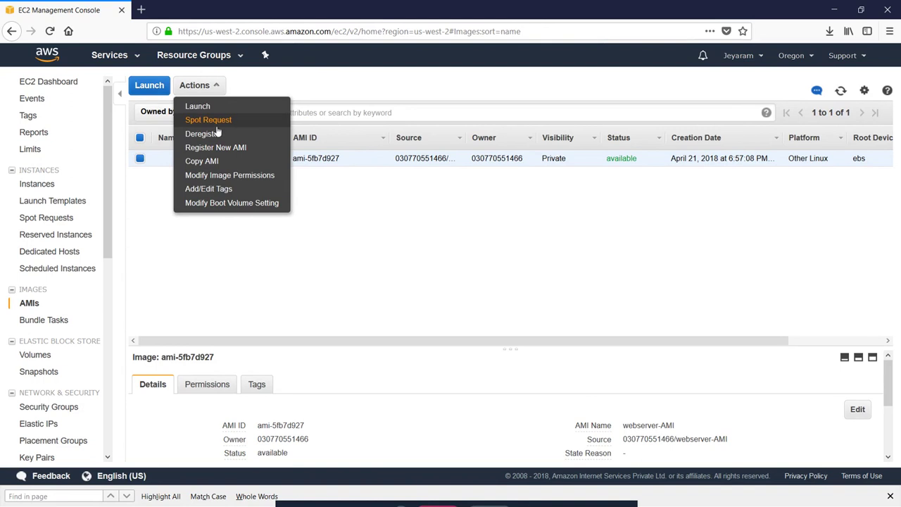
left_click(504, 215)
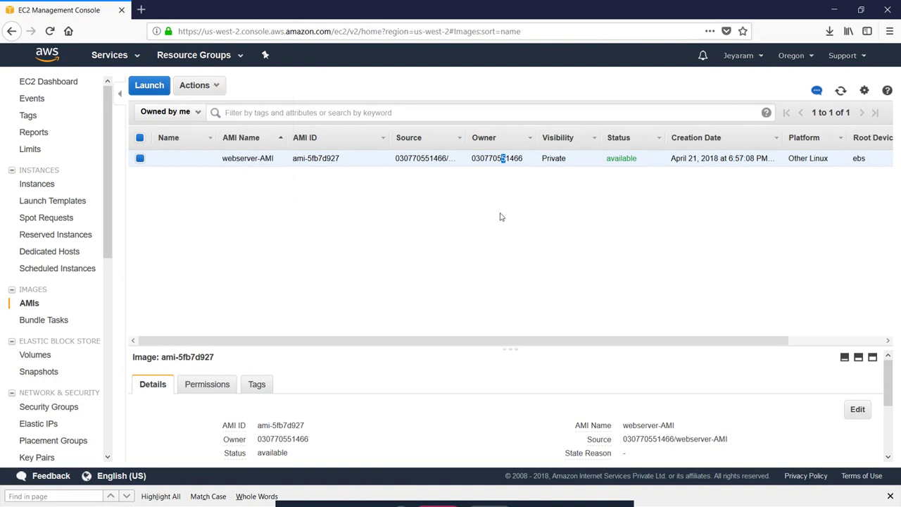
left_click(195, 85)
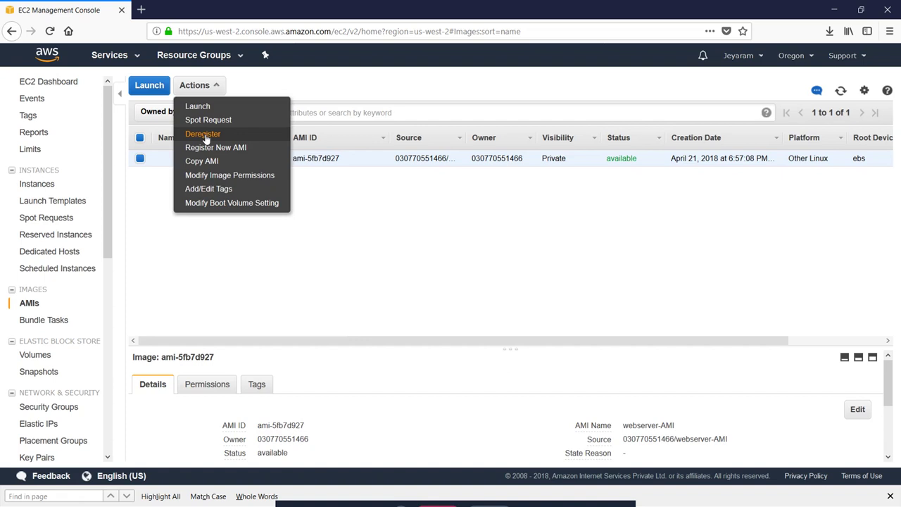
left_click(203, 134)
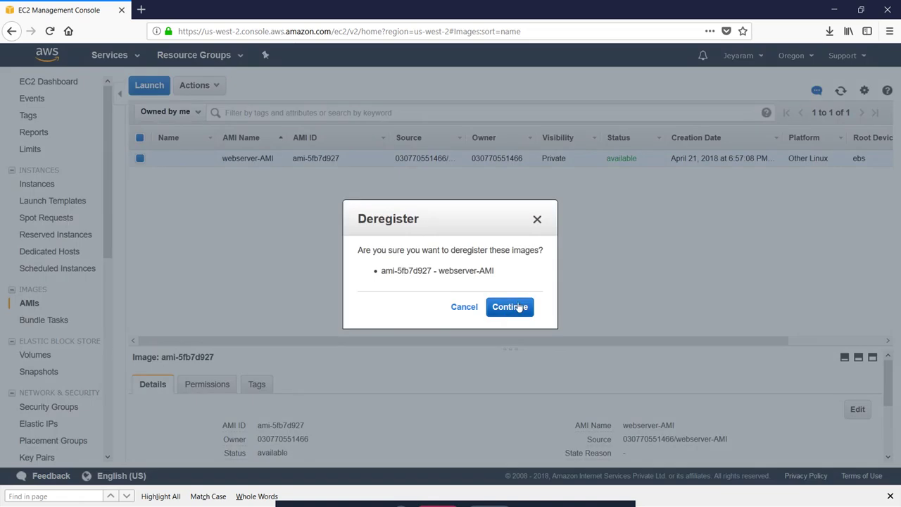
left_click(466, 307)
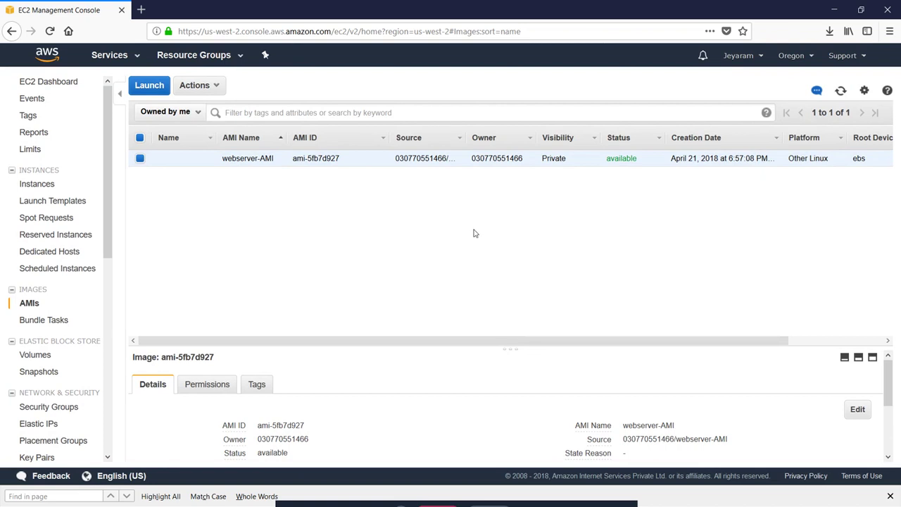
- View the Register New AMI form with its manifest path field and cancel it
left_click(211, 93)
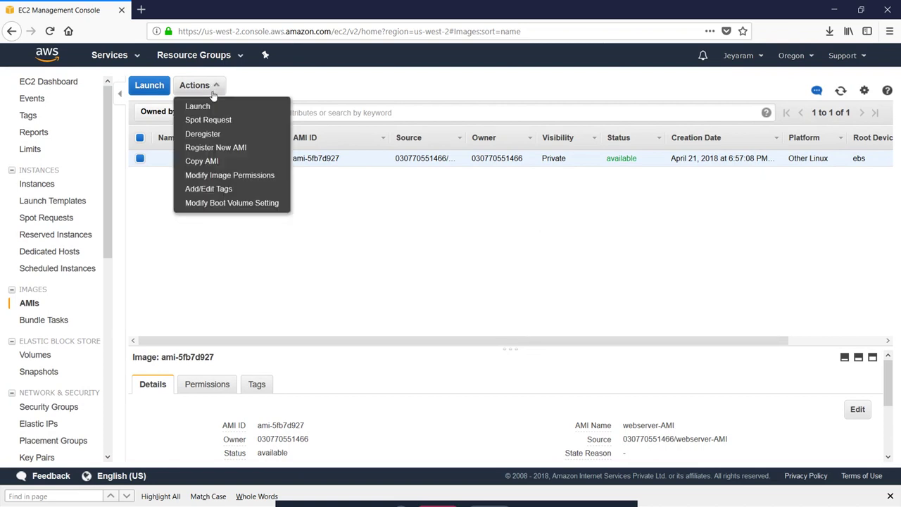
left_click(238, 149)
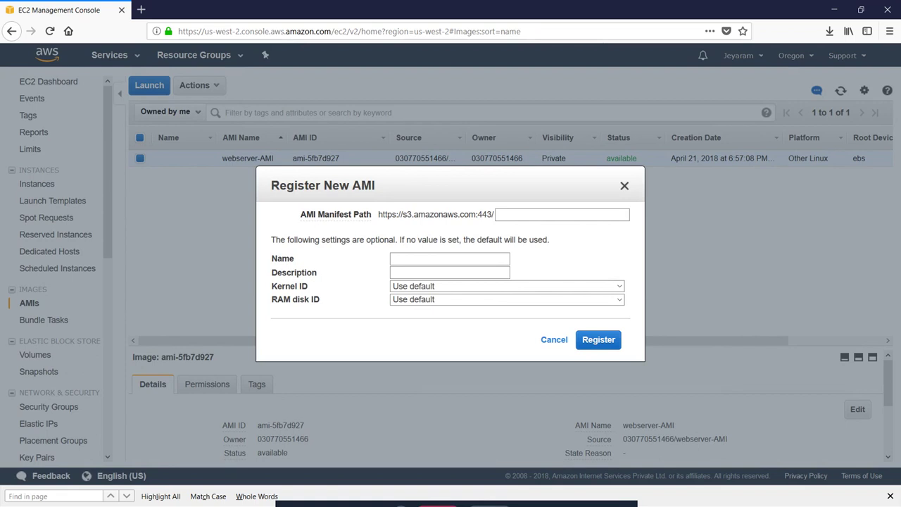
left_click(521, 214)
left_click(554, 340)
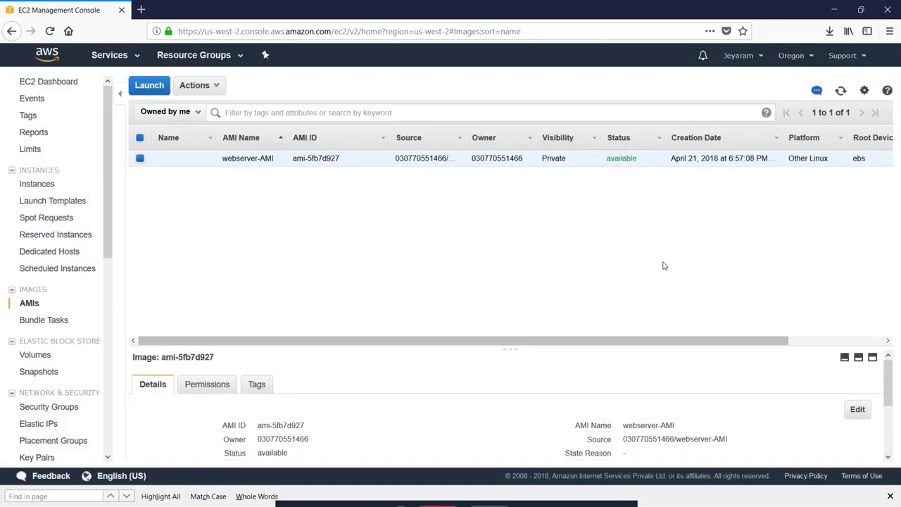
- Set up a copy of webserver-AMI to Asia Pacific (Mumbai) with encrypted target EBS snapshots, and cancel the copy
left_click(212, 85)
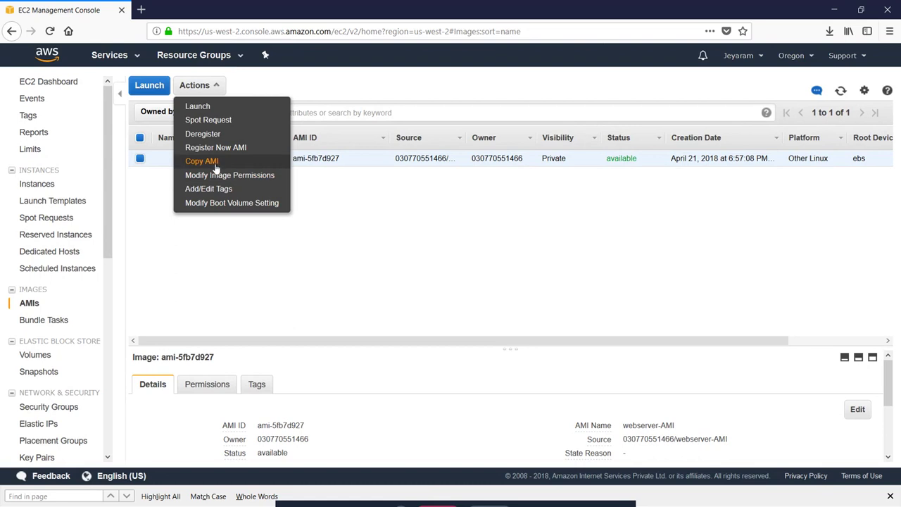
left_click(202, 161)
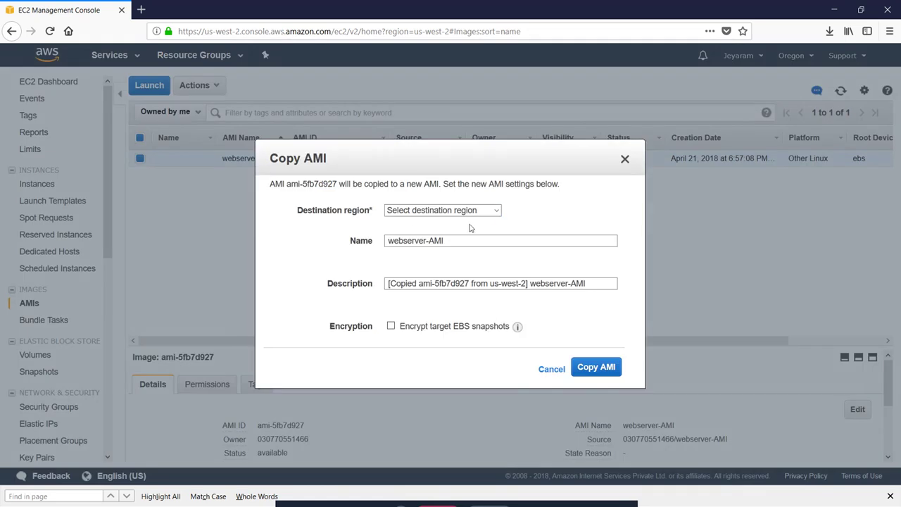
left_click(496, 210)
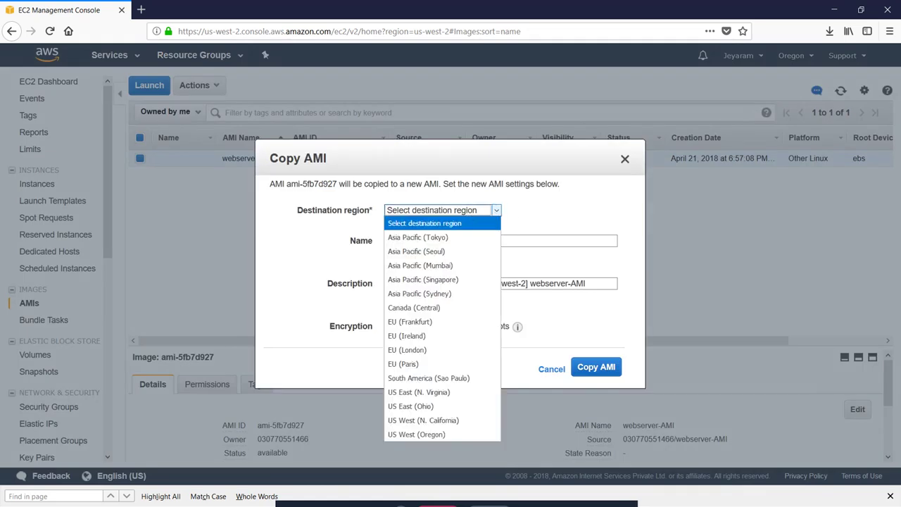
left_click(449, 265)
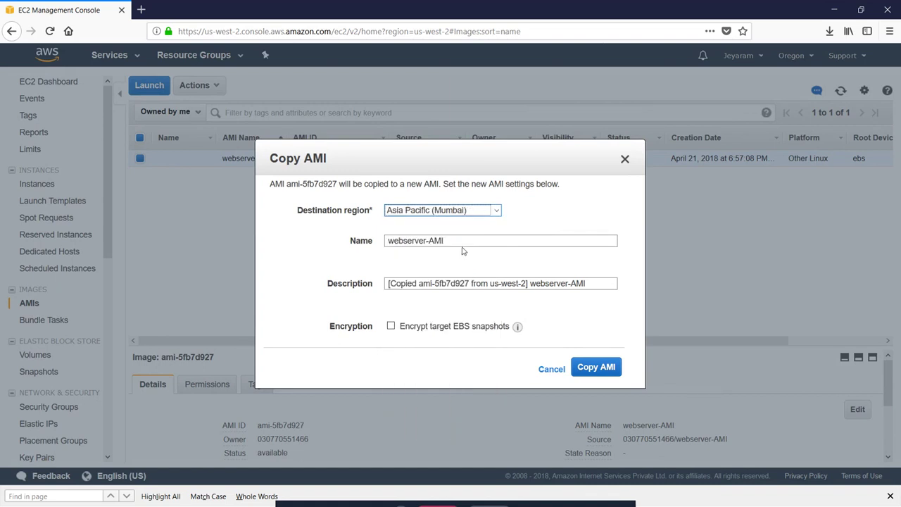
left_click(459, 244)
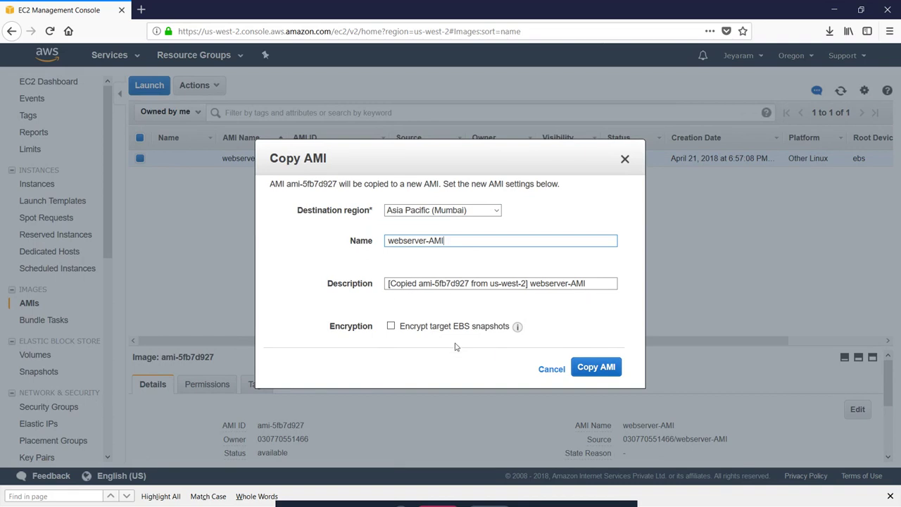
left_click(390, 326)
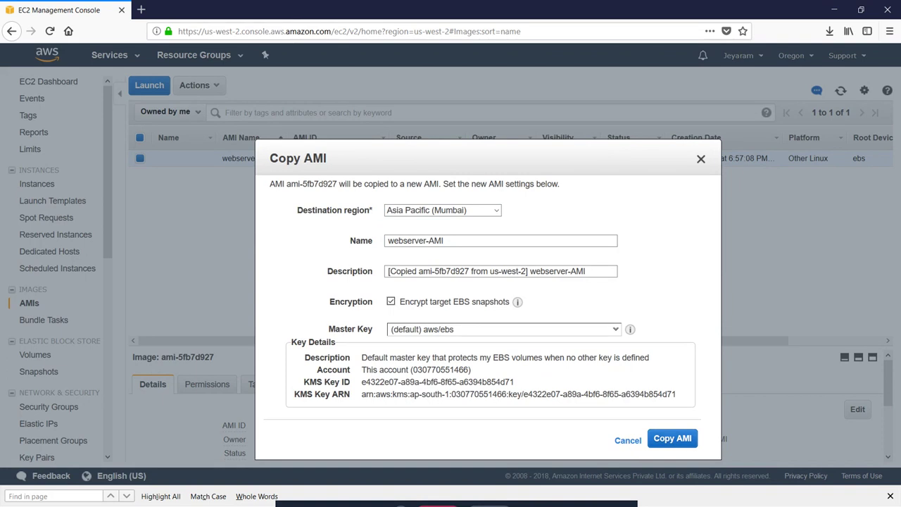
left_click(627, 439)
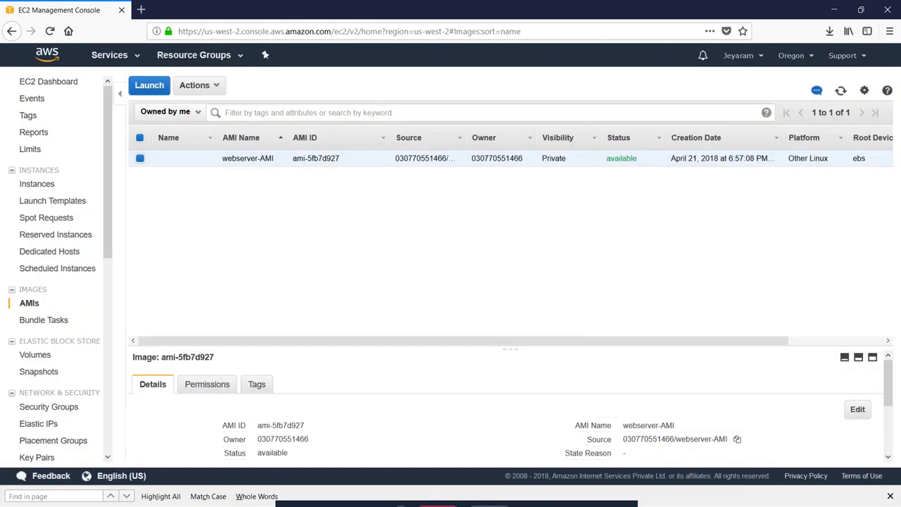
- Switch webserver-AMI to Public in its image permissions and cancel without saving
left_click(212, 86)
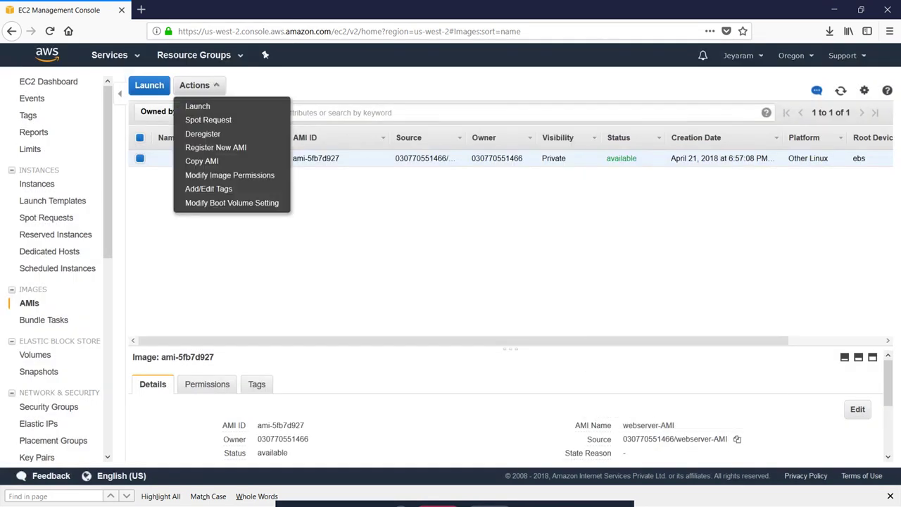
left_click(240, 175)
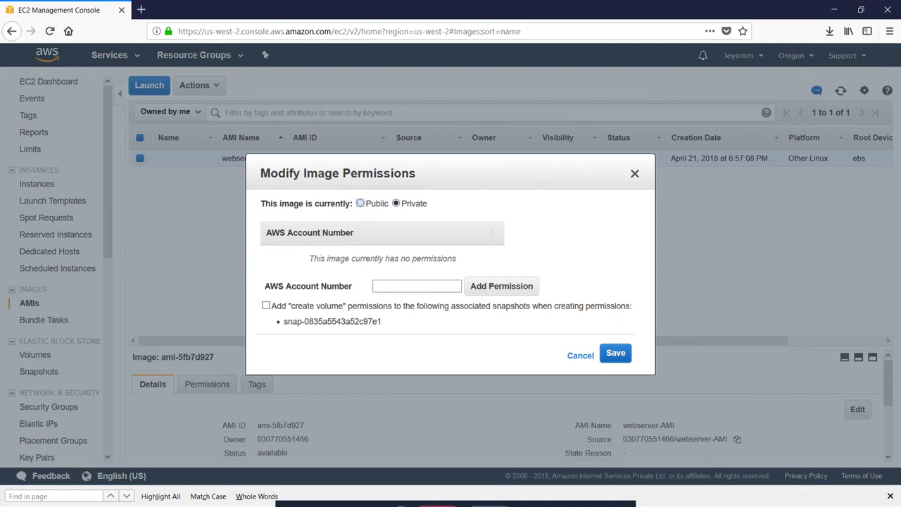
left_click(361, 204)
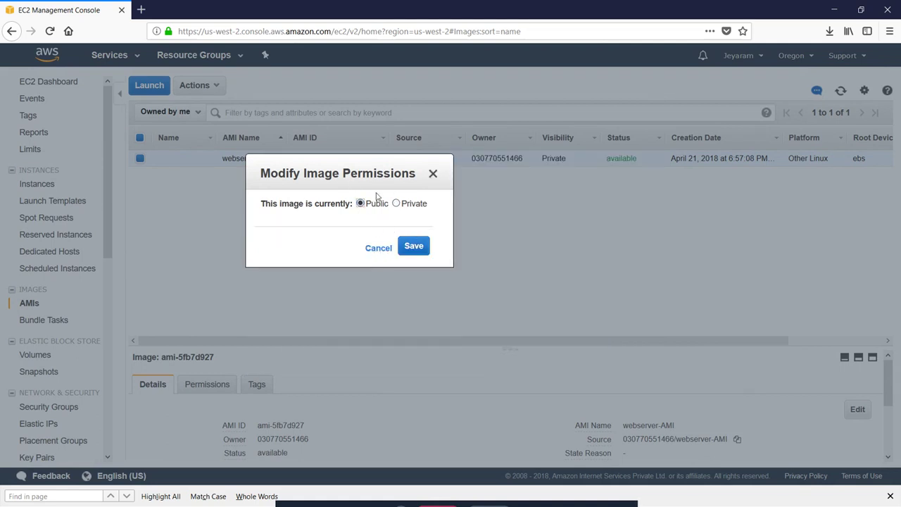
left_click(381, 249)
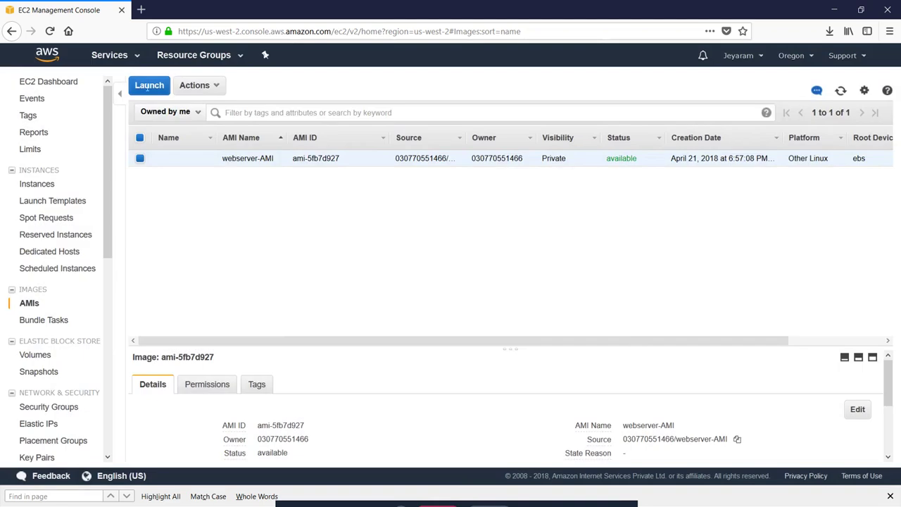
- Reopen webserver-AMI's image permissions, enable the "create volume" permissions for its associated snapshot, and cancel without saving
left_click(215, 85)
left_click(230, 176)
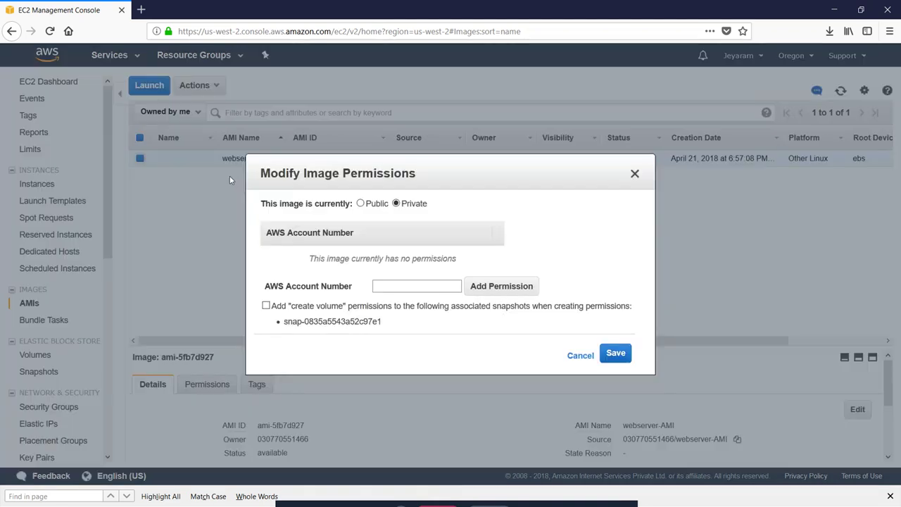
left_click(371, 285)
left_click(266, 307)
left_click_drag(386, 323, 283, 330)
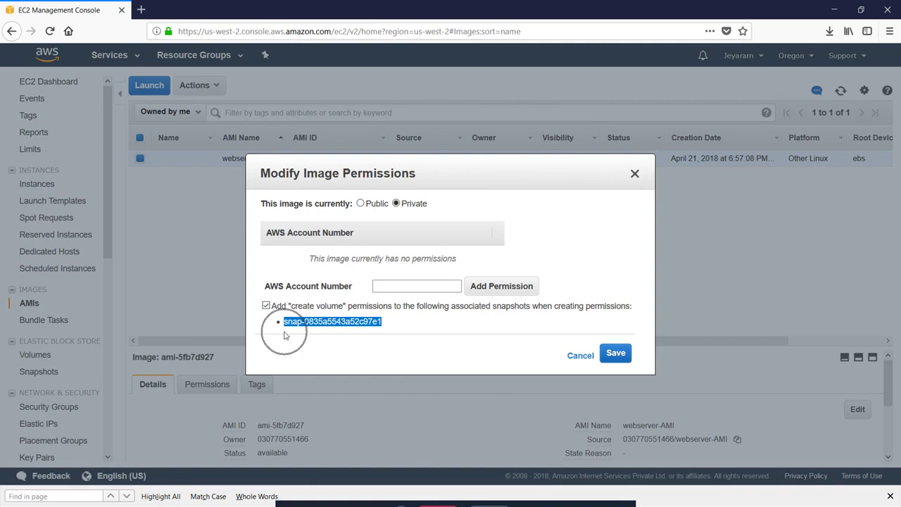
left_click(386, 323)
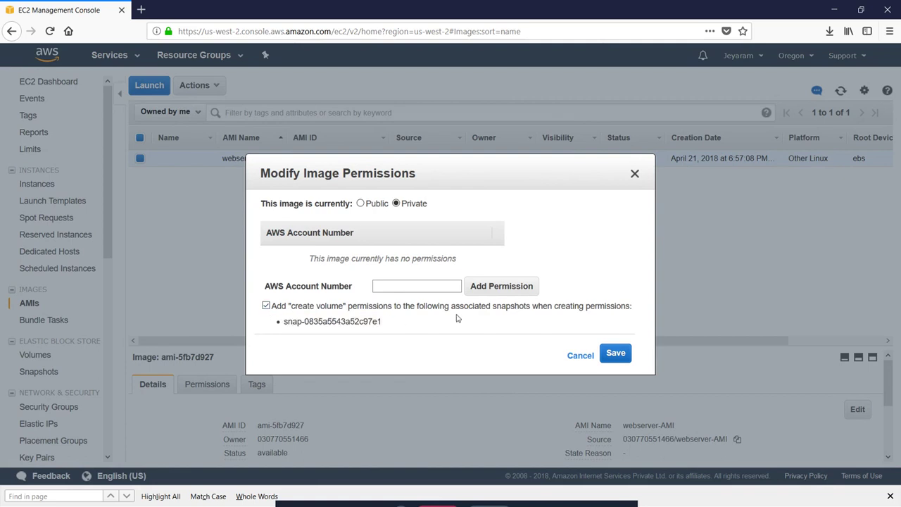
left_click(580, 355)
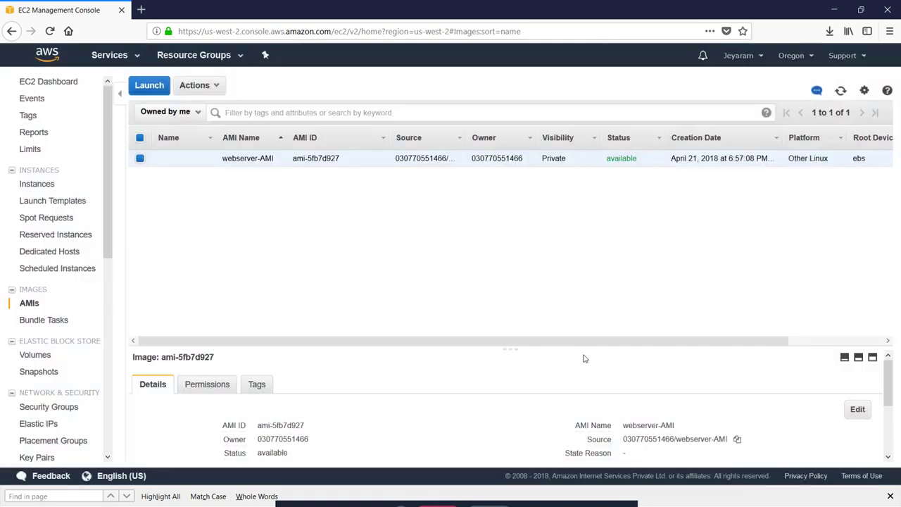
- Open webserver-AMI's boot volume setting, enable General Purpose (SSD) as the default boot volume, and cancel without saving
left_click(213, 85)
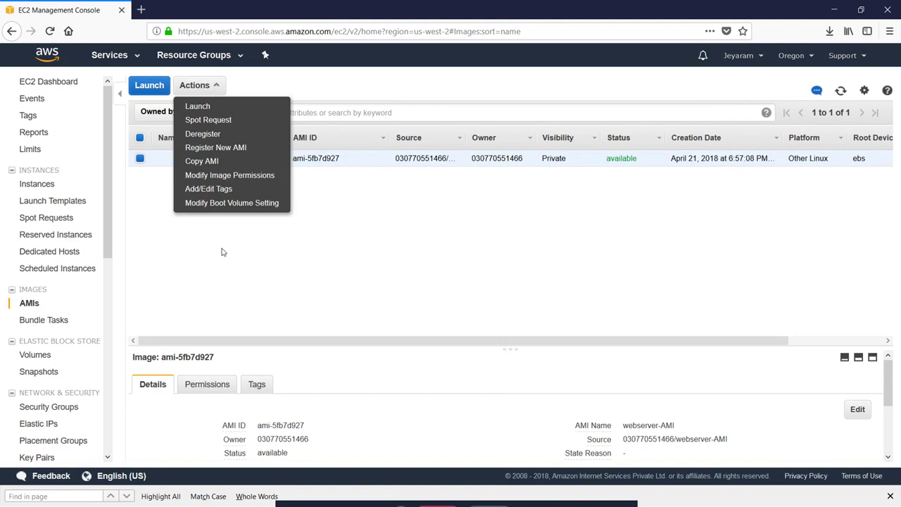
left_click(238, 203)
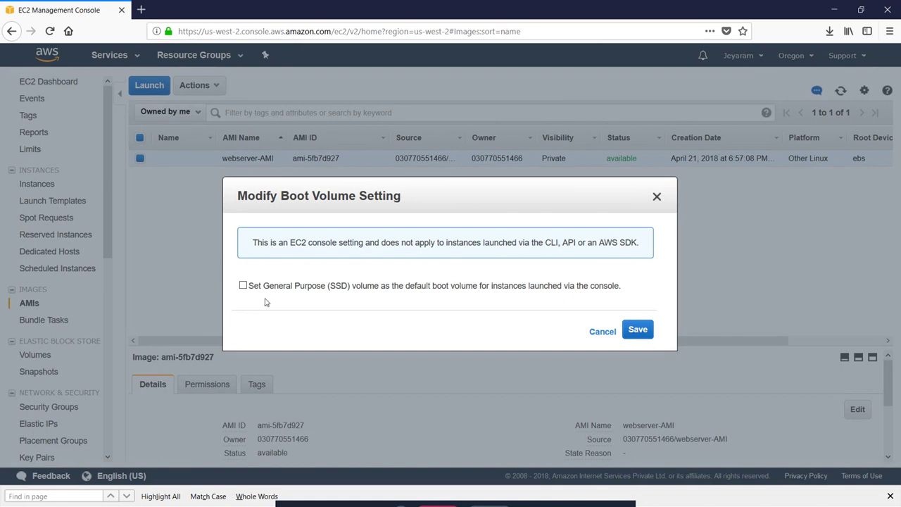
left_click(243, 285)
left_click(603, 332)
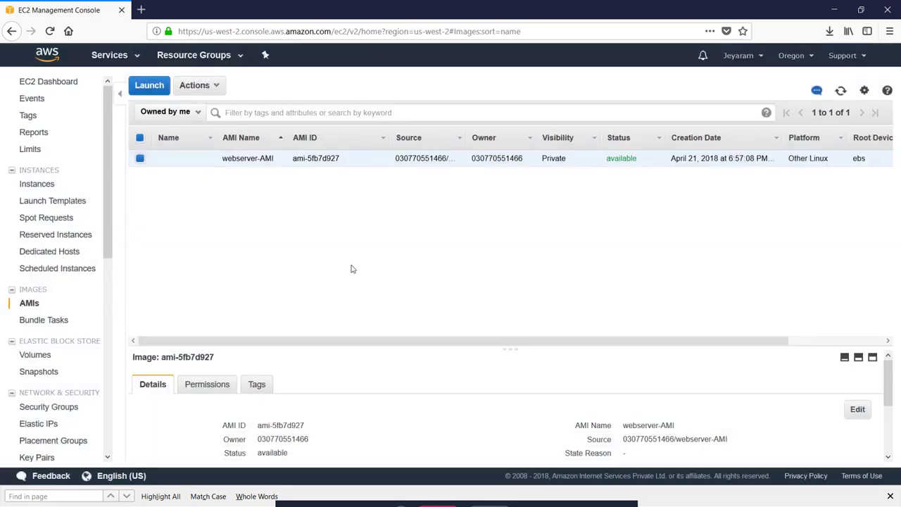
- View webserver-AMI's Add/Edit Tags dialog and cancel it
left_click(199, 87)
left_click(213, 190)
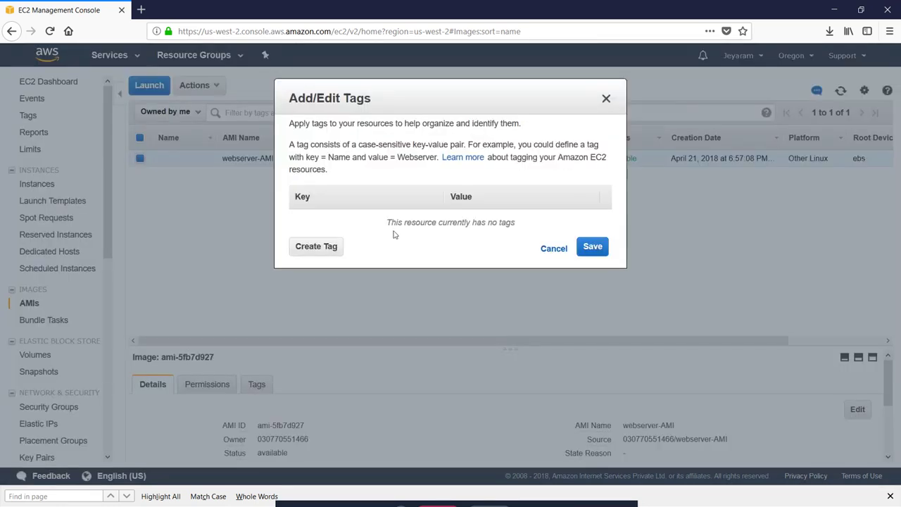
left_click(546, 250)
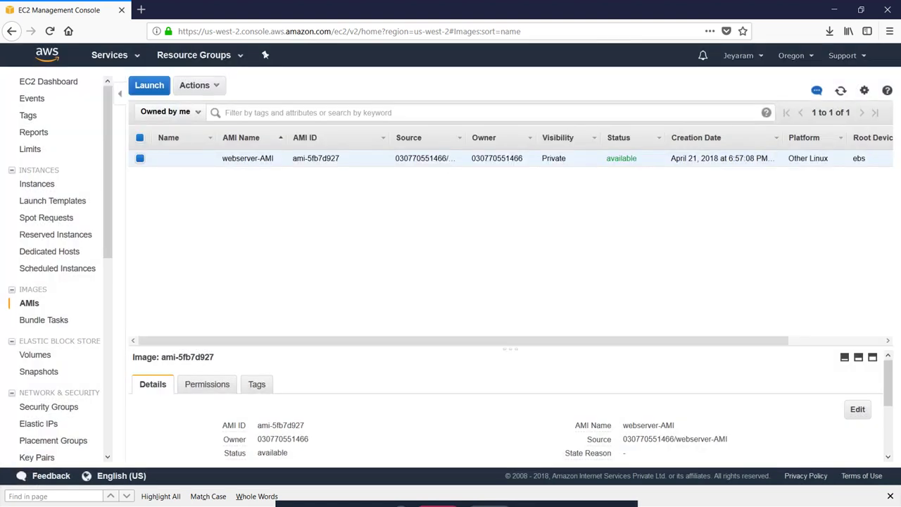
- Switch the AMI list from images owned by the account to Public images and browse through them
left_click(191, 112)
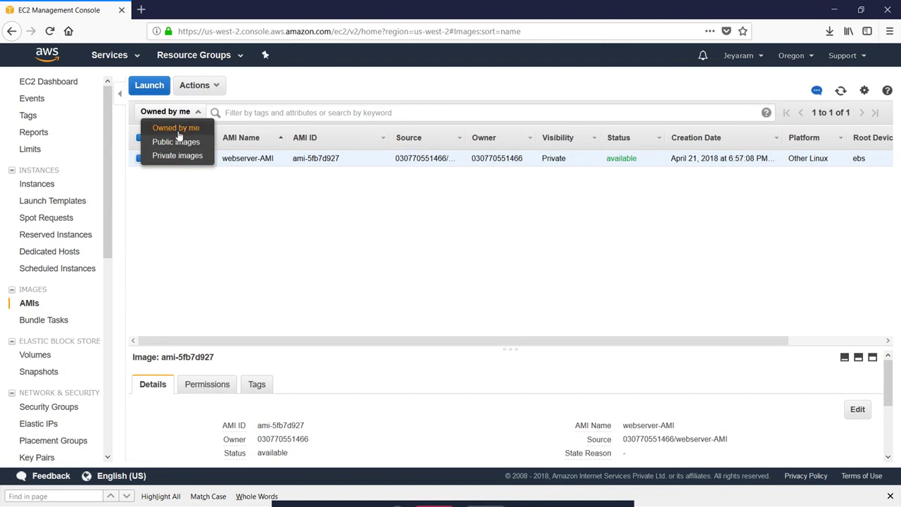
left_click(176, 141)
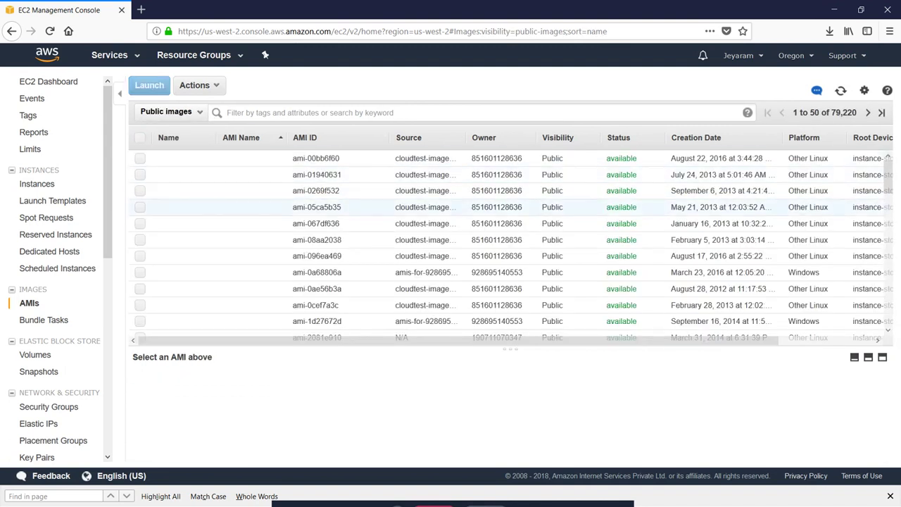
scroll(486, 184, "down", 10)
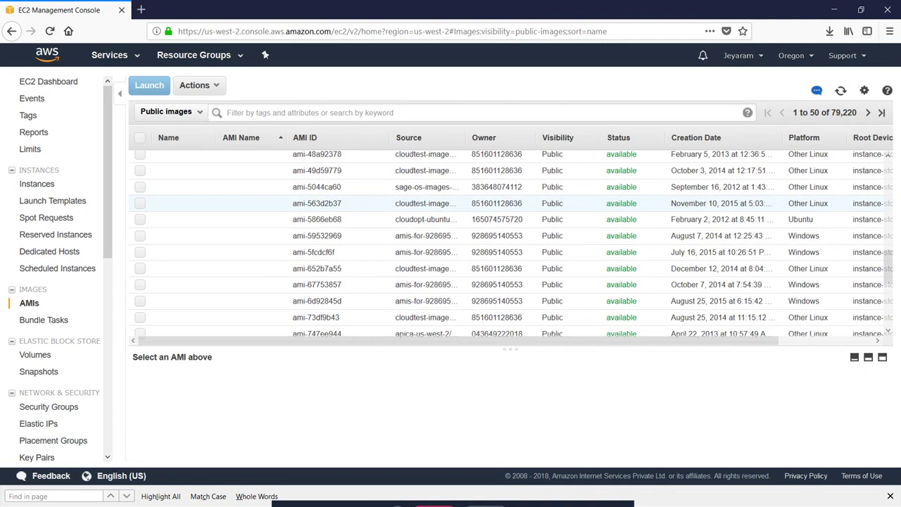
scroll(543, 207, "down", 5)
scroll(543, 207, "up", 7)
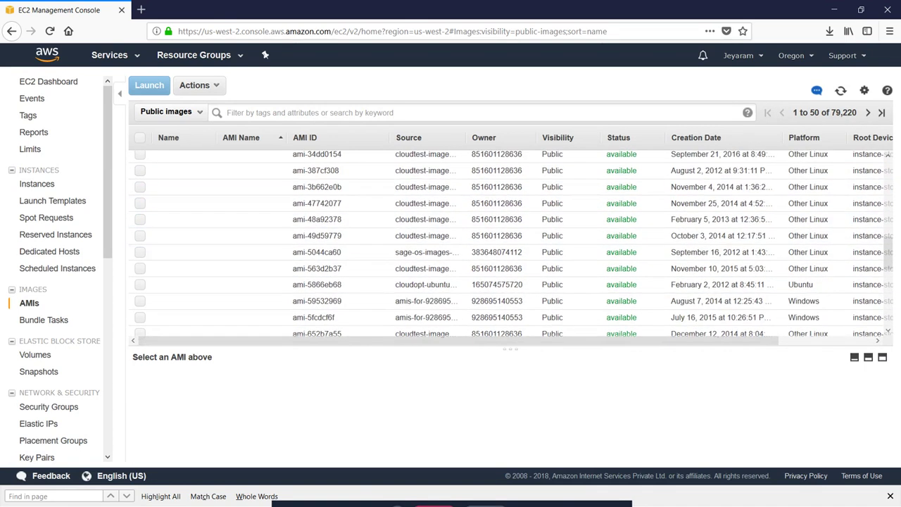
- Filter the public images by the description "sap" and look through the matching AMIs
left_click(273, 112)
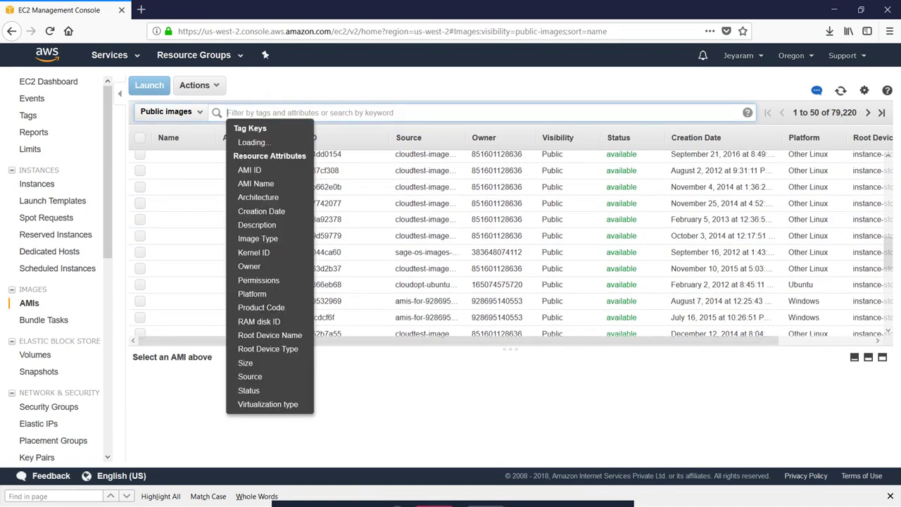
scroll(265, 137, "down", 1)
left_click(265, 197)
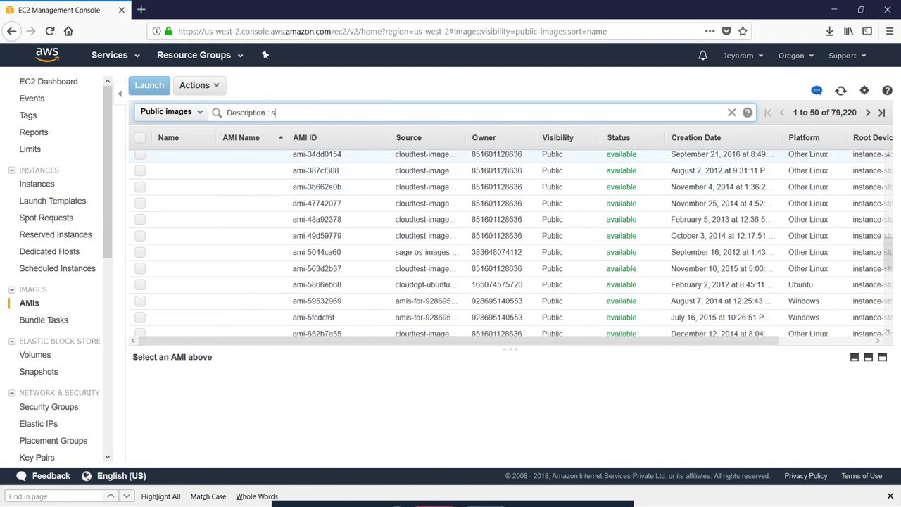
key("Return")
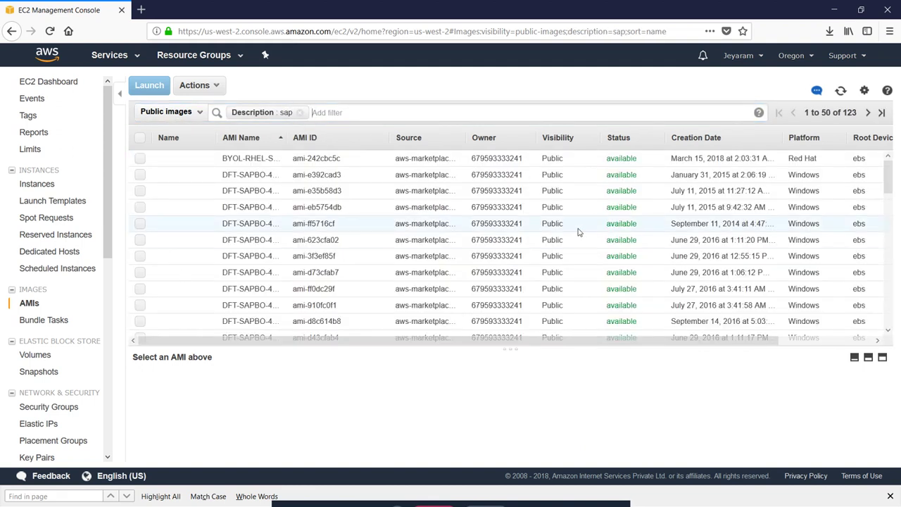
scroll(581, 231, "down", 15)
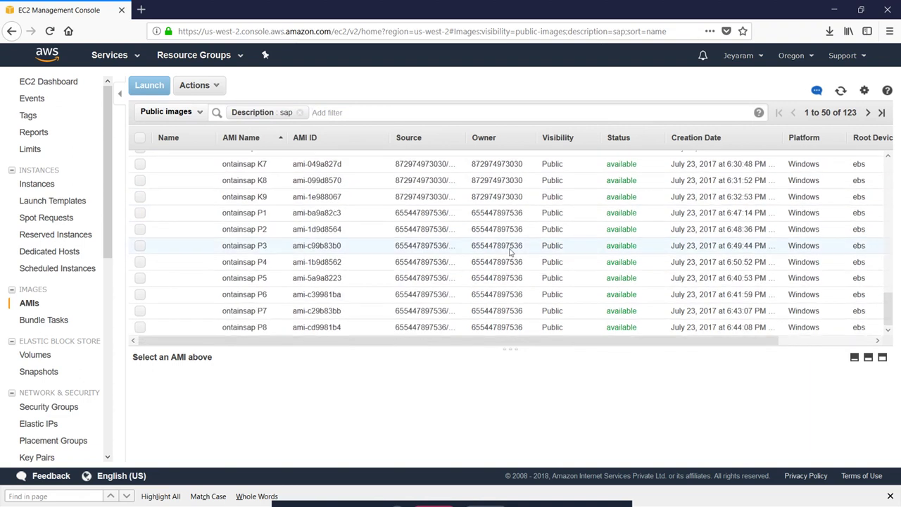
scroll(501, 290, "up", 10)
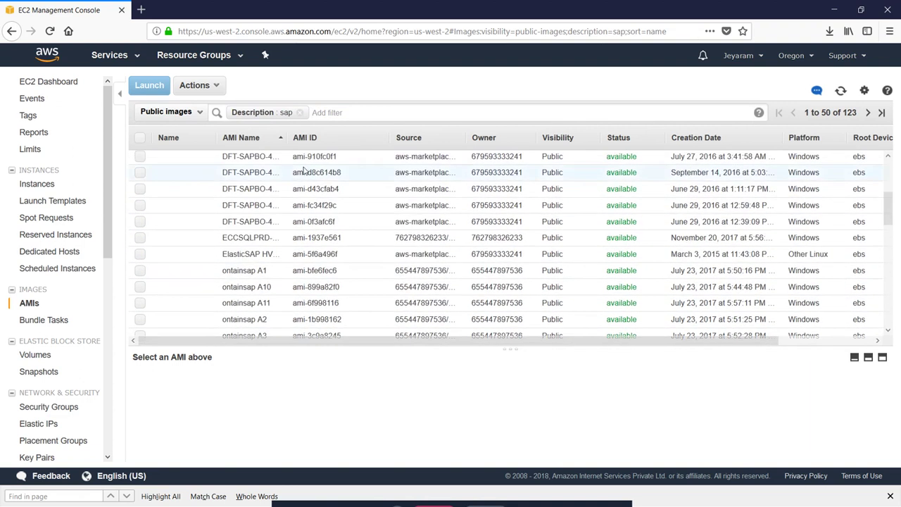
- Replace the "sap" description filter with "oracle" and look through the matching public AMIs
left_click(299, 113)
left_click(276, 113)
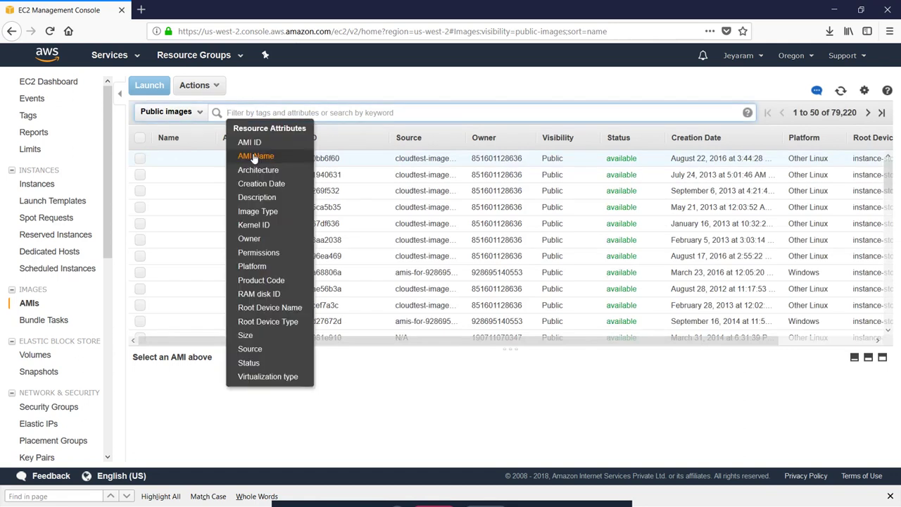
left_click(257, 197)
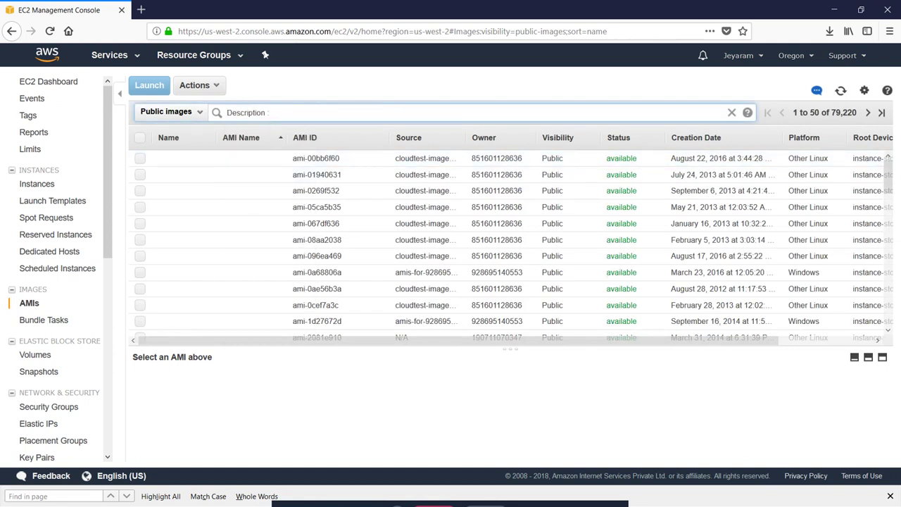
type("e")
key("Return")
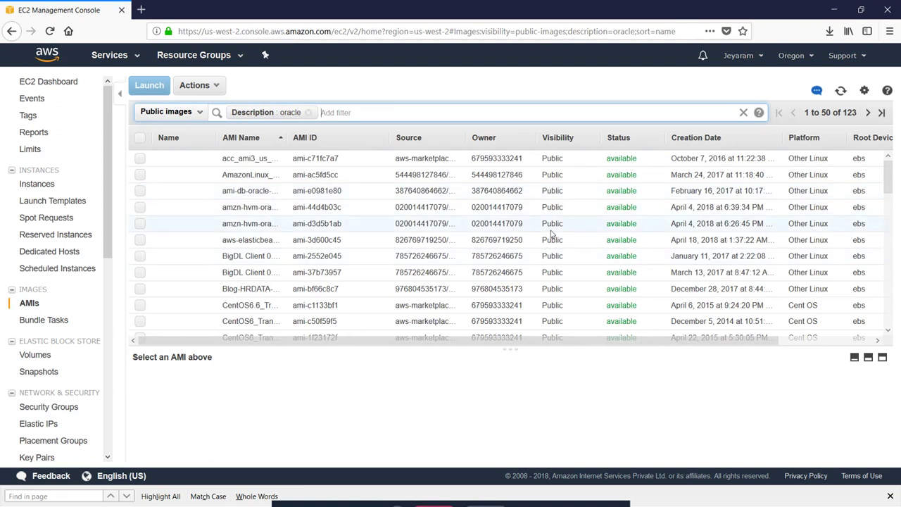
scroll(551, 236, "down", 15)
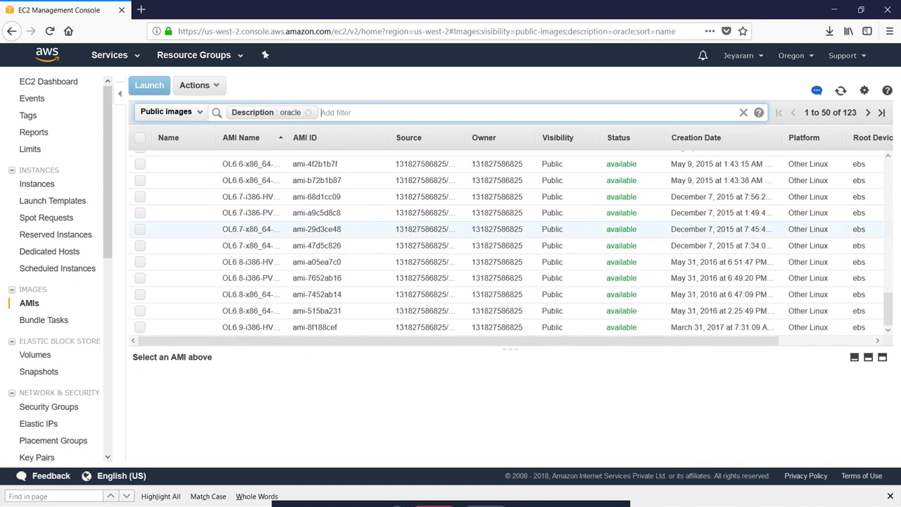
scroll(368, 243, "up", 15)
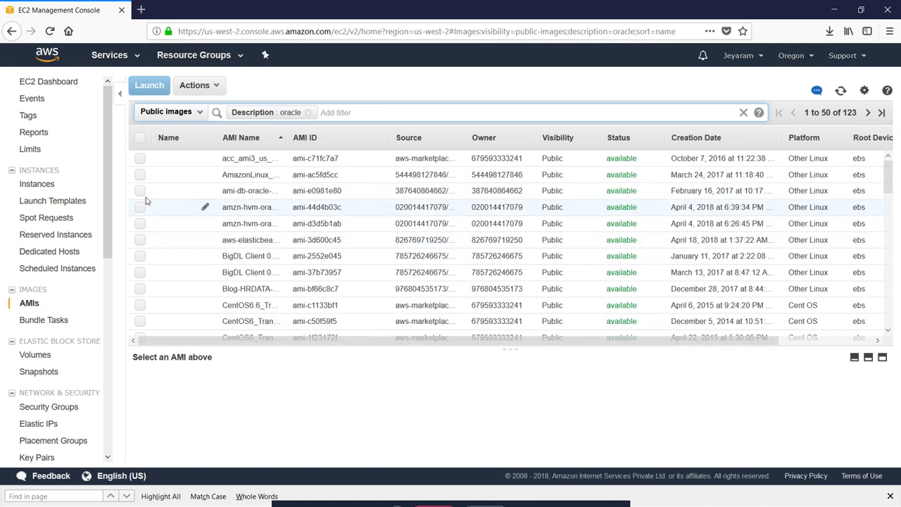
- Start launching a t2.micro instance from public image ami-e0981e80, proceed past the instance details, and leave the wizard without launching
left_click(140, 191)
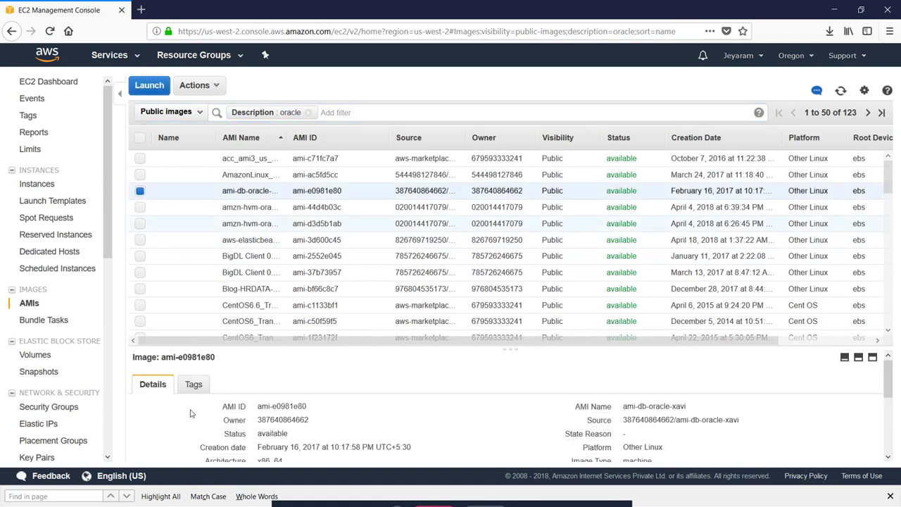
left_click(140, 90)
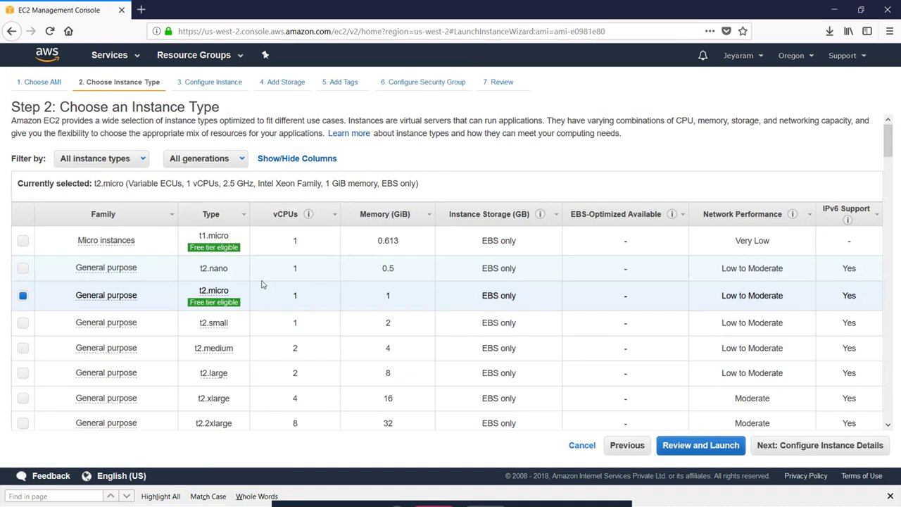
left_click(813, 446)
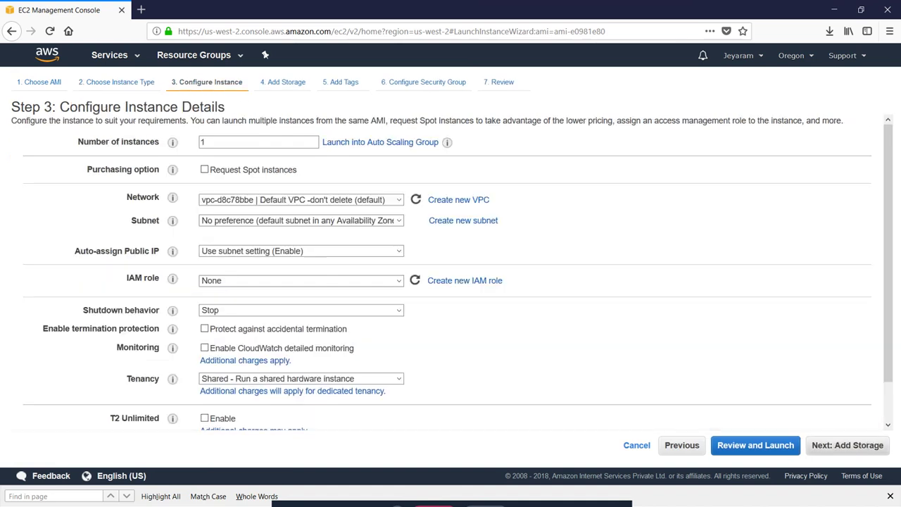
left_click(855, 449)
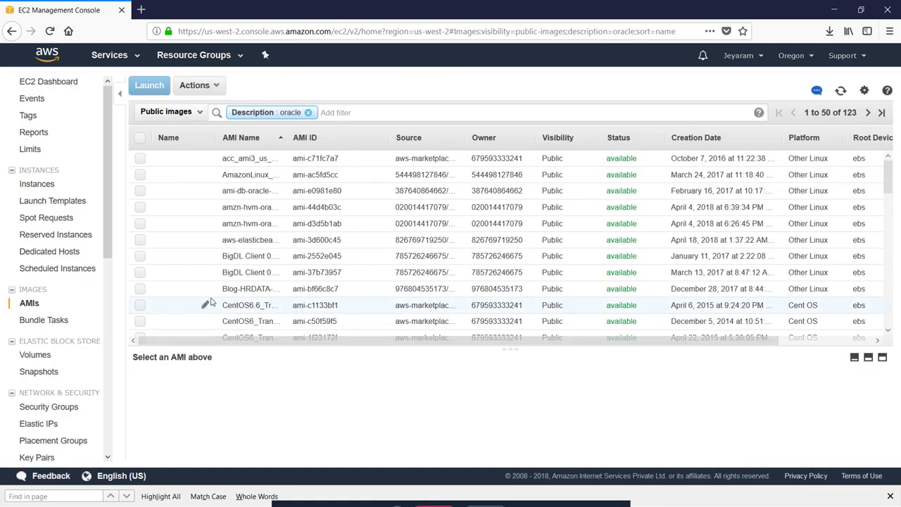
- Add the Description and Image Size columns to the AMI list
left_click(289, 350)
scroll(289, 340, "right", 3)
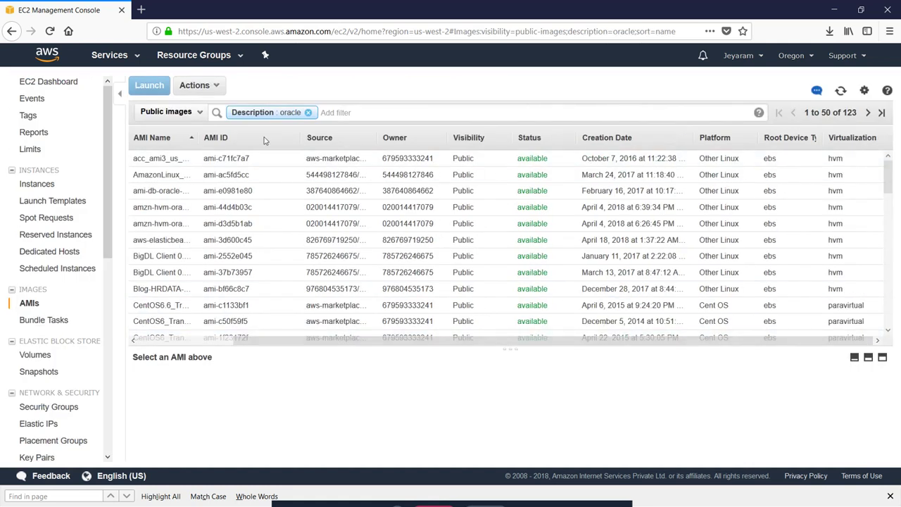
left_click(865, 93)
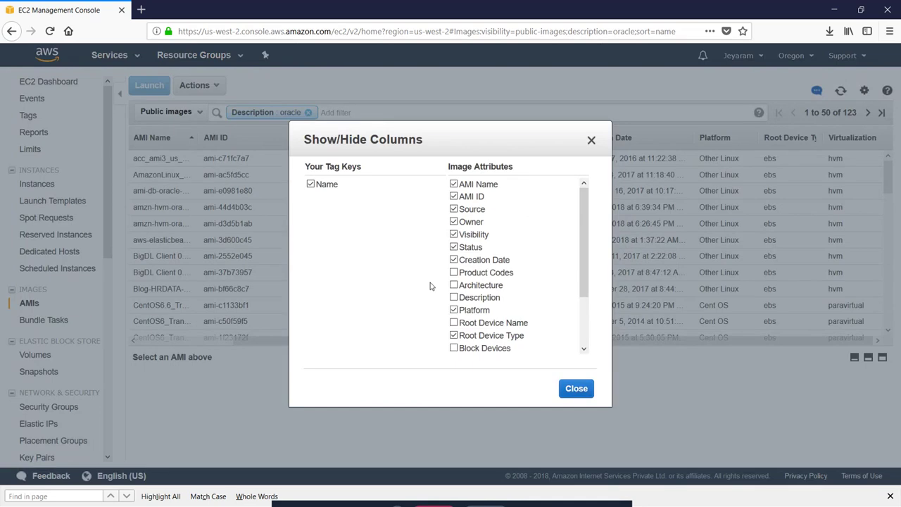
left_click(479, 297)
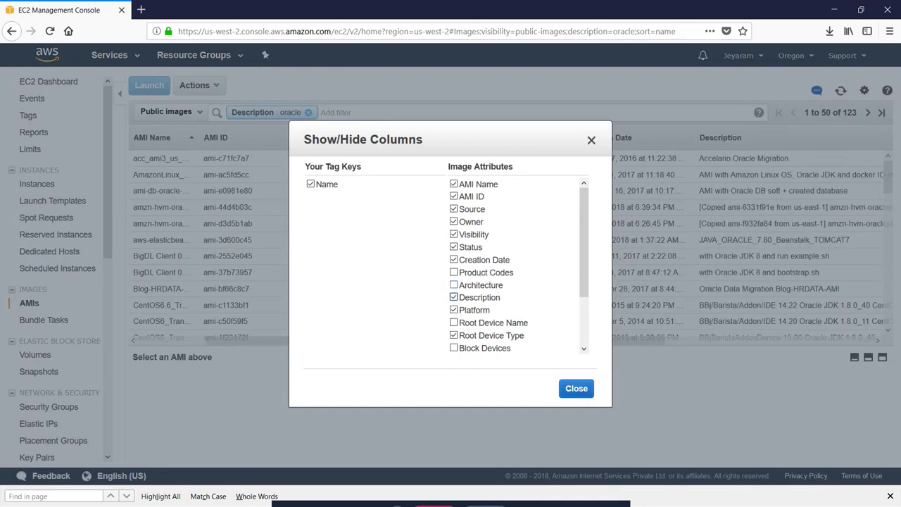
scroll(491, 278, "down", 2)
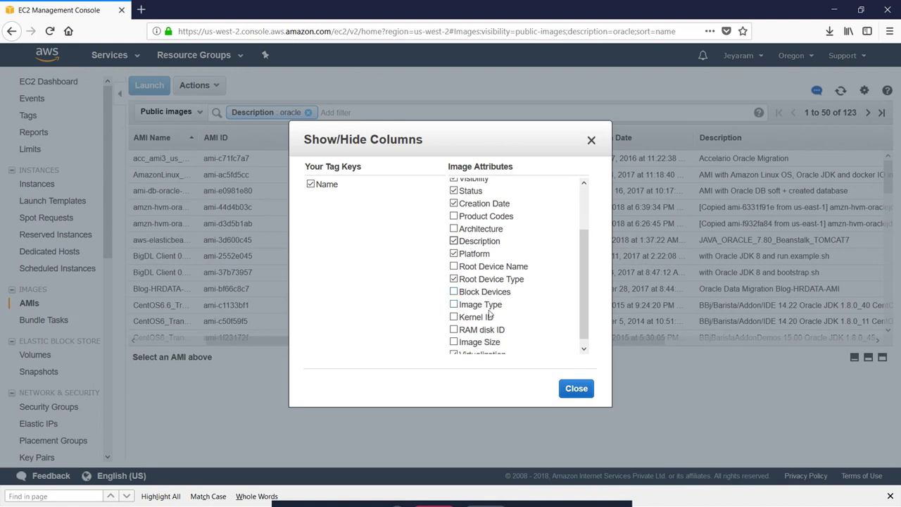
scroll(487, 341, "down", 1)
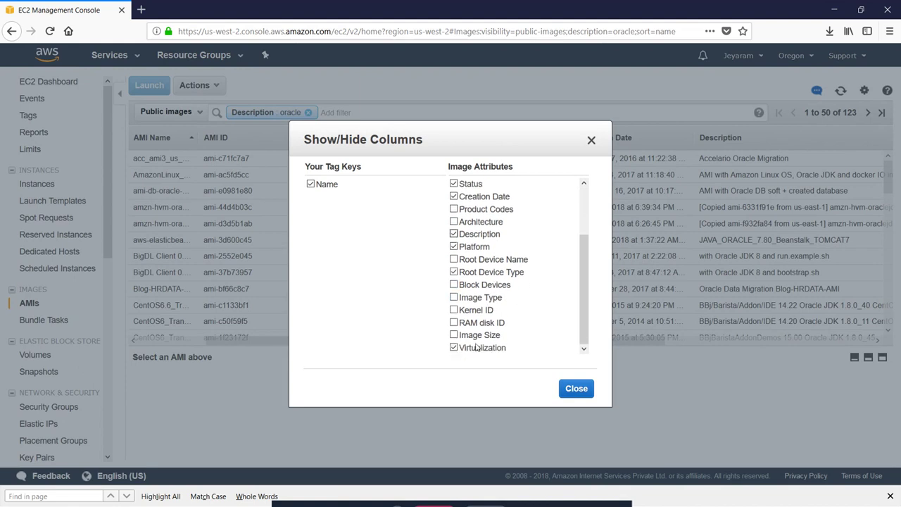
left_click(475, 341)
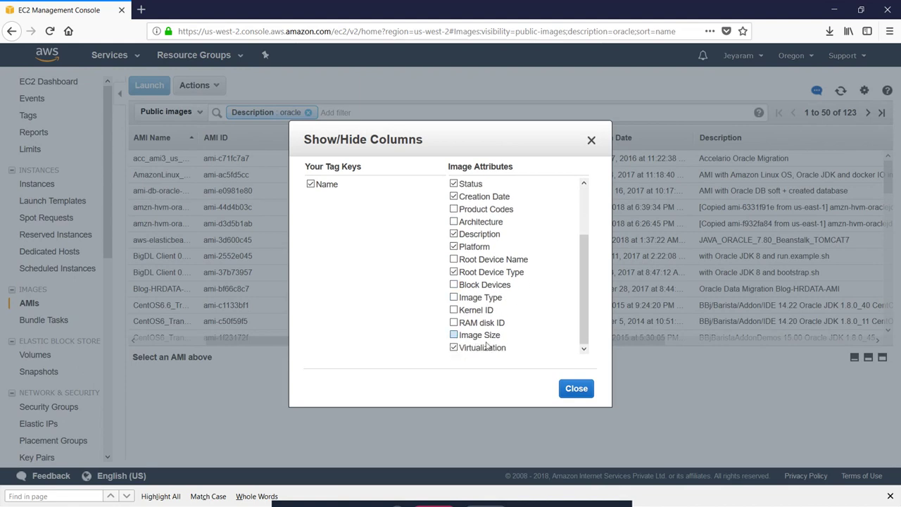
left_click(581, 391)
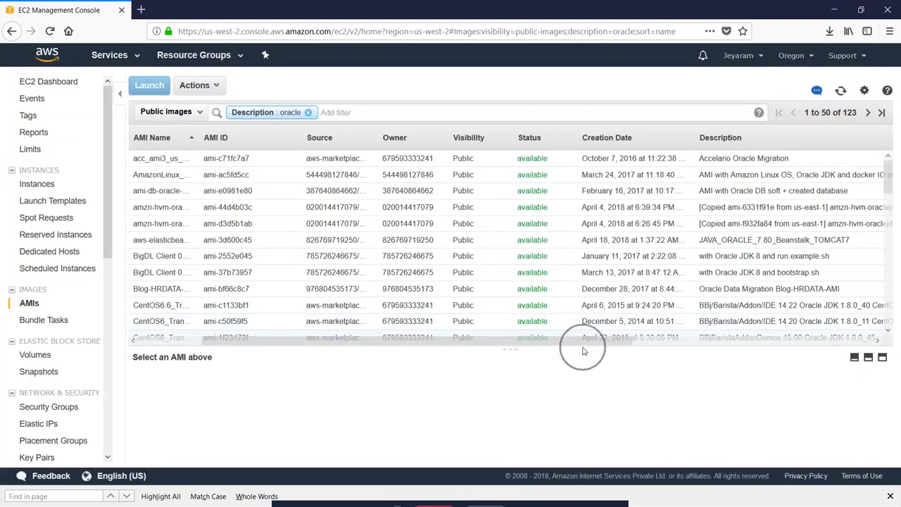
- Select the image described as "AMI with Oracle DB soft + created database" and examine its description and image size
left_click_drag(603, 338, 736, 337)
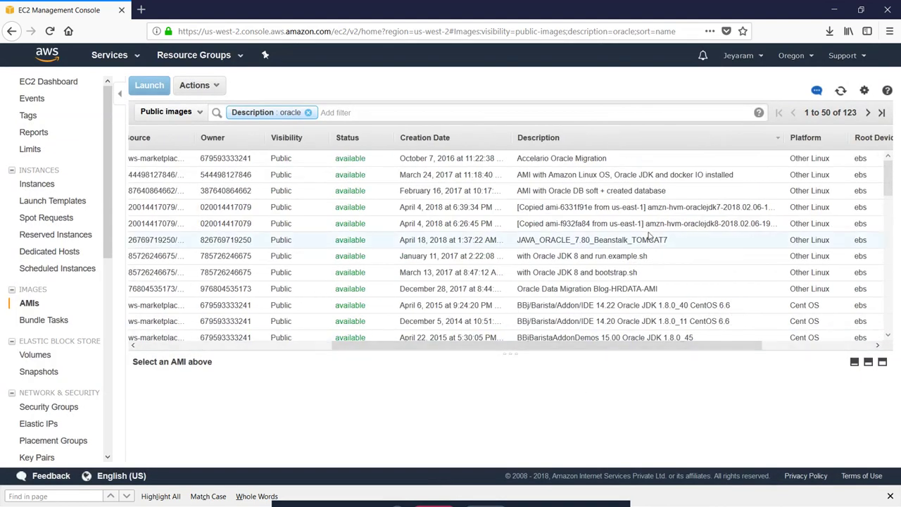
left_click(537, 190)
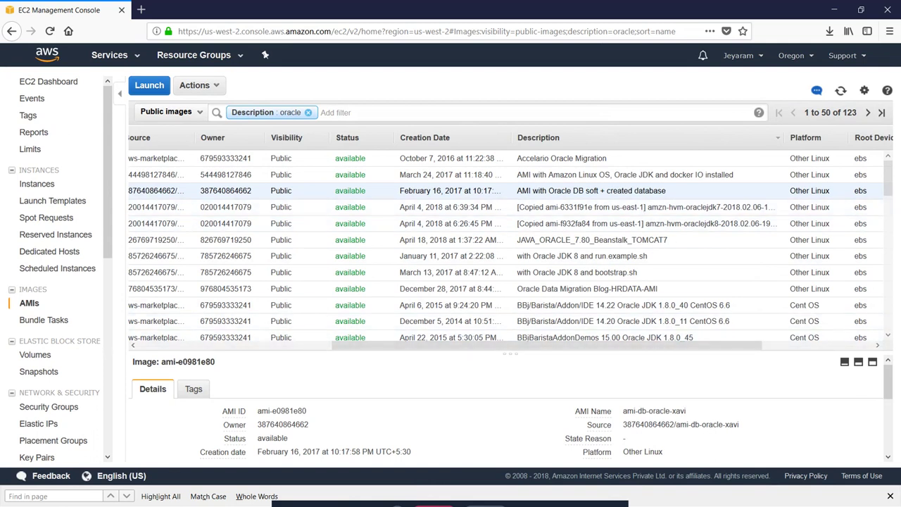
left_click(625, 190)
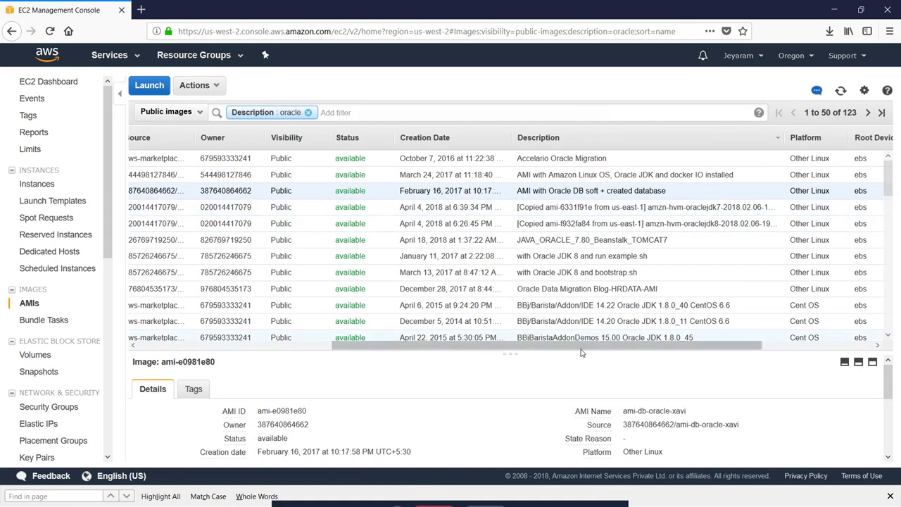
left_click_drag(673, 350, 813, 333)
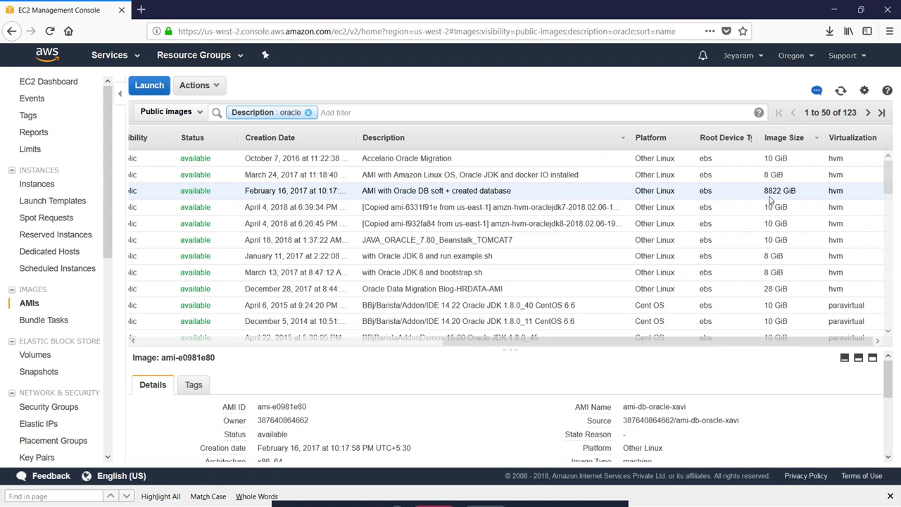
left_click_drag(798, 190, 720, 191)
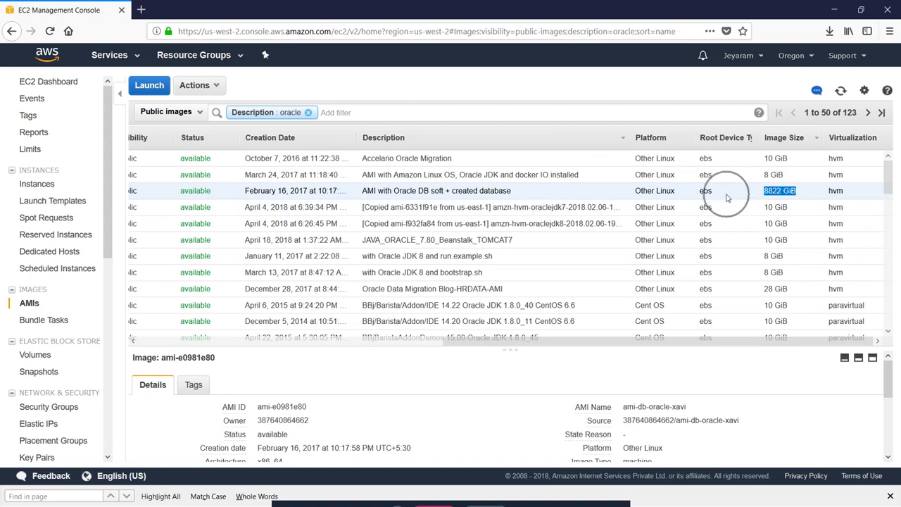
- Compare the image size of the "AMI with Oracle DB soft + created database" image with the sizes of the other Oracle public AMIs
left_click(726, 194)
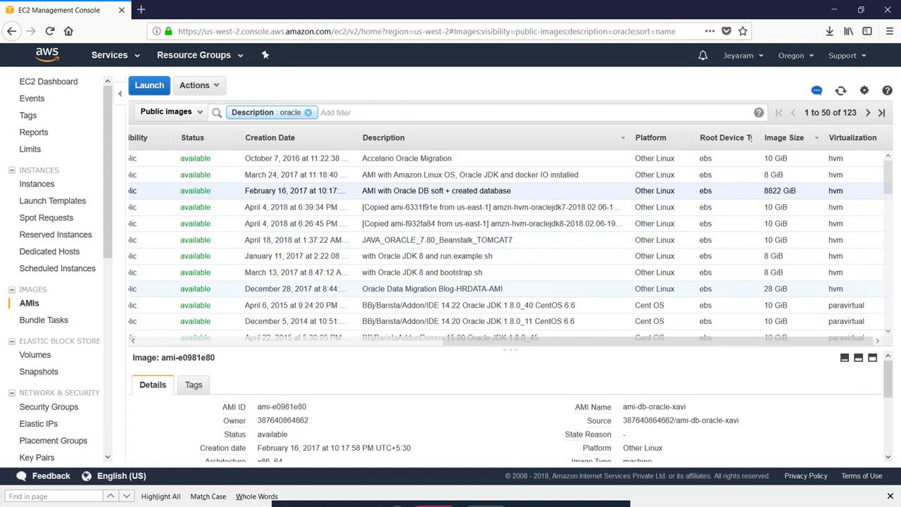
left_click_drag(803, 197, 749, 192)
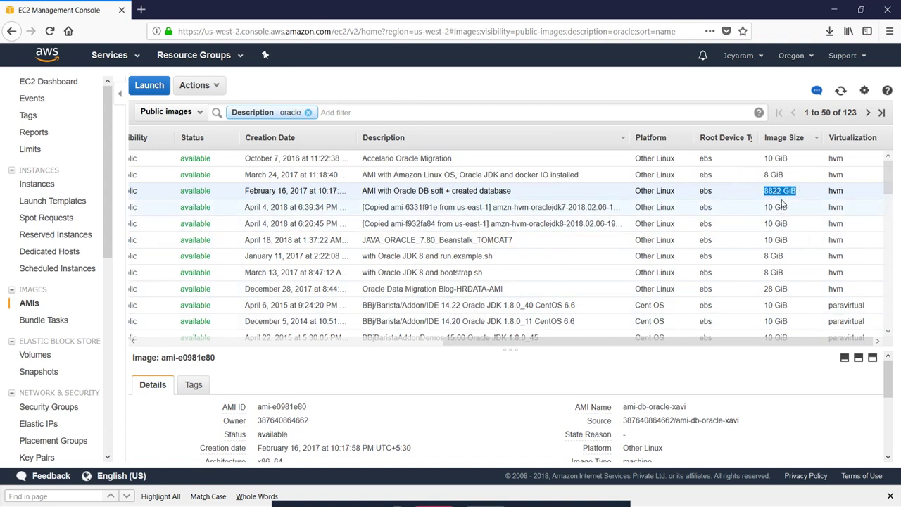
scroll(782, 204, "down", 4)
scroll(774, 253, "down", 4)
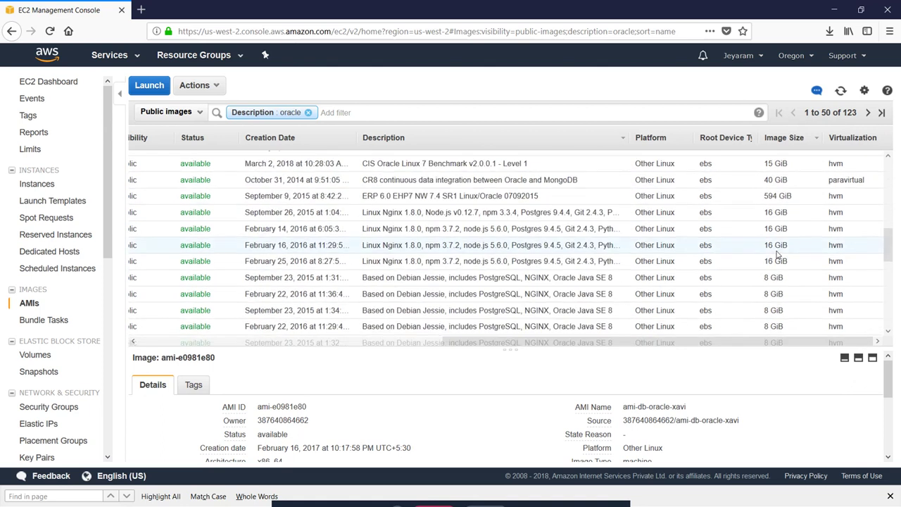
scroll(779, 255, "down", 3)
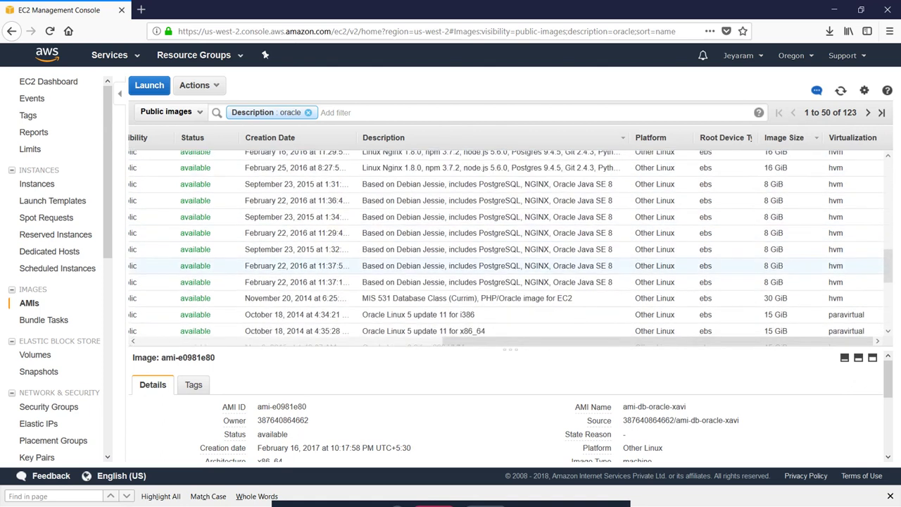
scroll(779, 254, "up", 3)
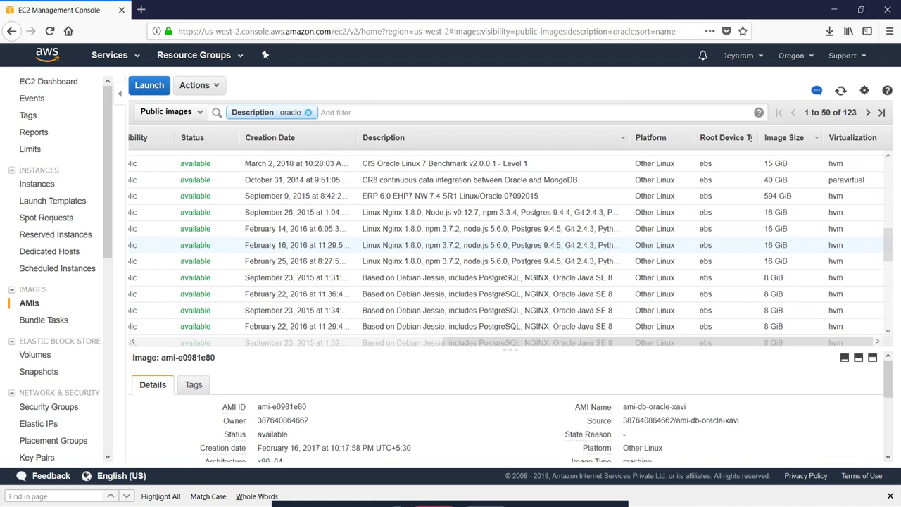
scroll(774, 246, "down", 6)
scroll(784, 245, "up", 15)
double_click(780, 190)
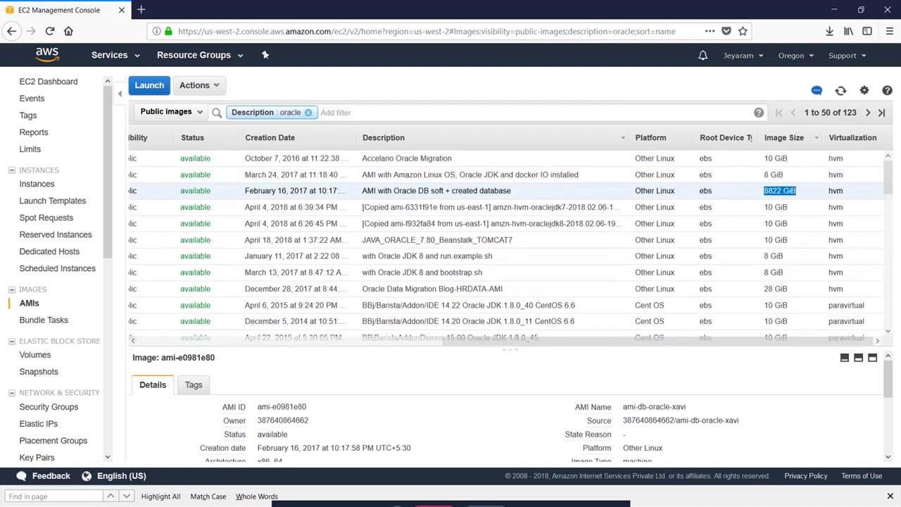
- Clear the image selection and the "oracle" description filter, and switch the AMI list to private images
left_click_drag(534, 343, 181, 338)
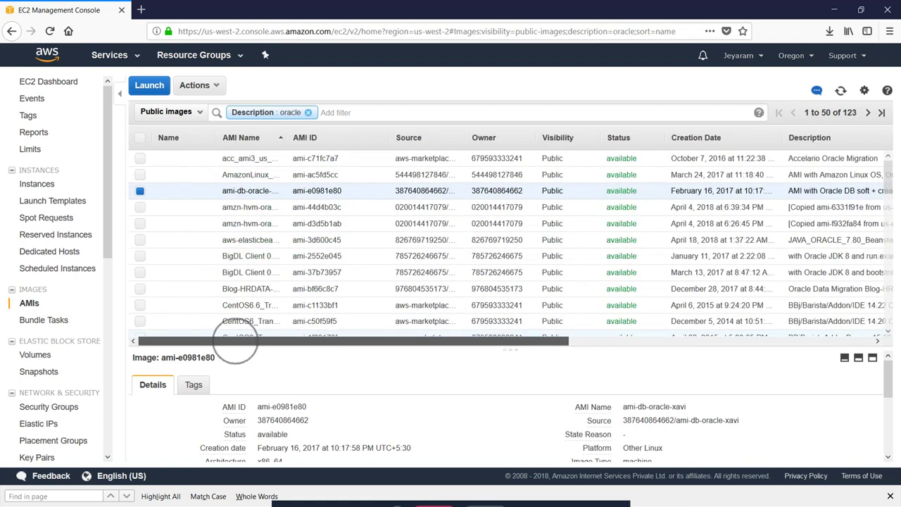
left_click(140, 191)
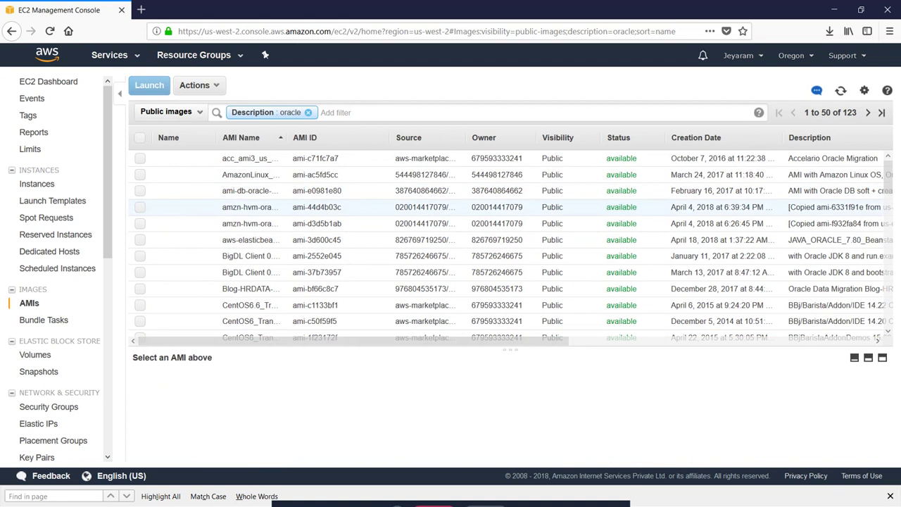
left_click(308, 113)
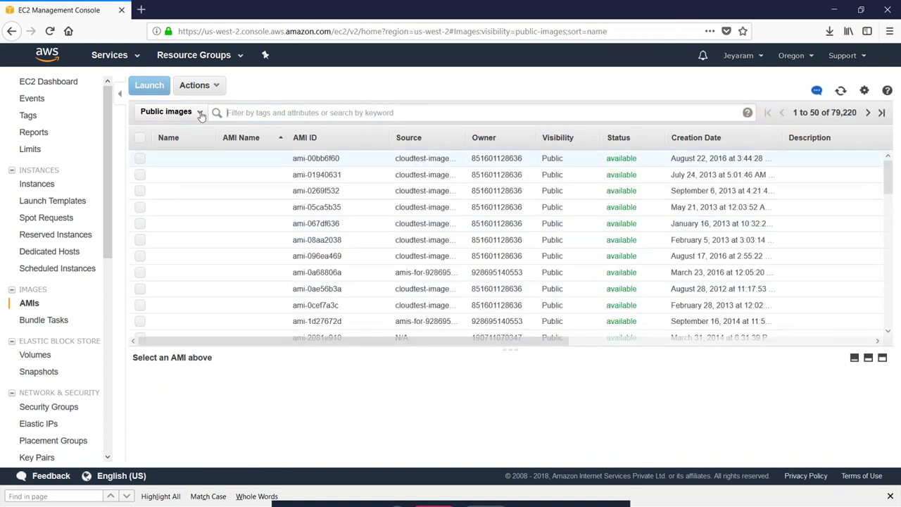
left_click(169, 111)
left_click(175, 156)
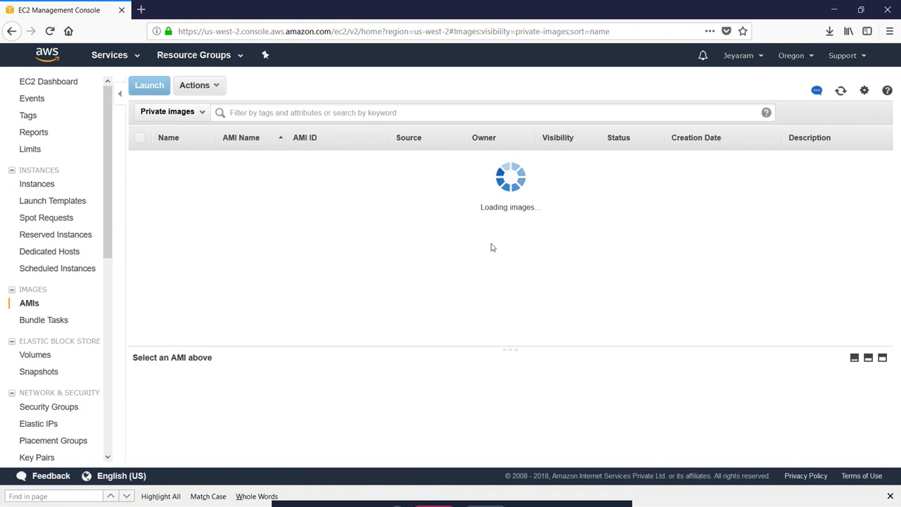
- Examine the image permissions of webserver-AMI, including its public/private setting, and close them without saving
left_click(197, 85)
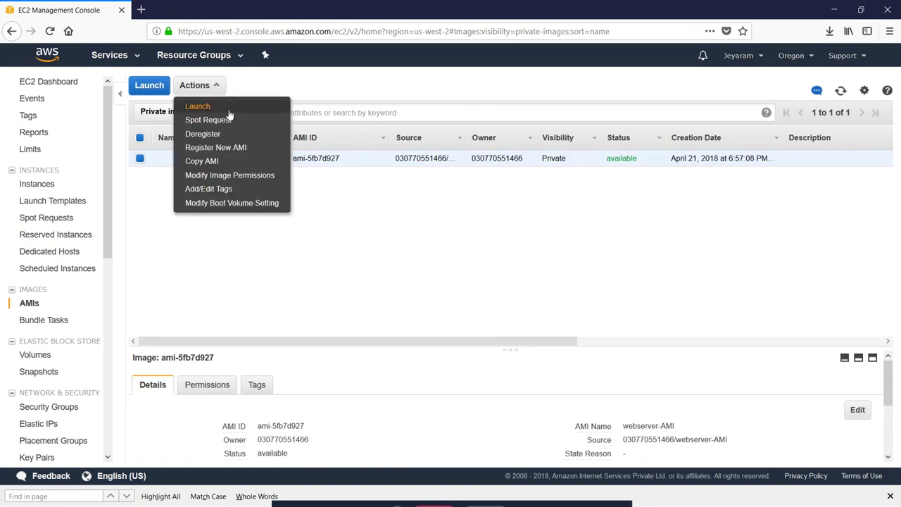
left_click(231, 176)
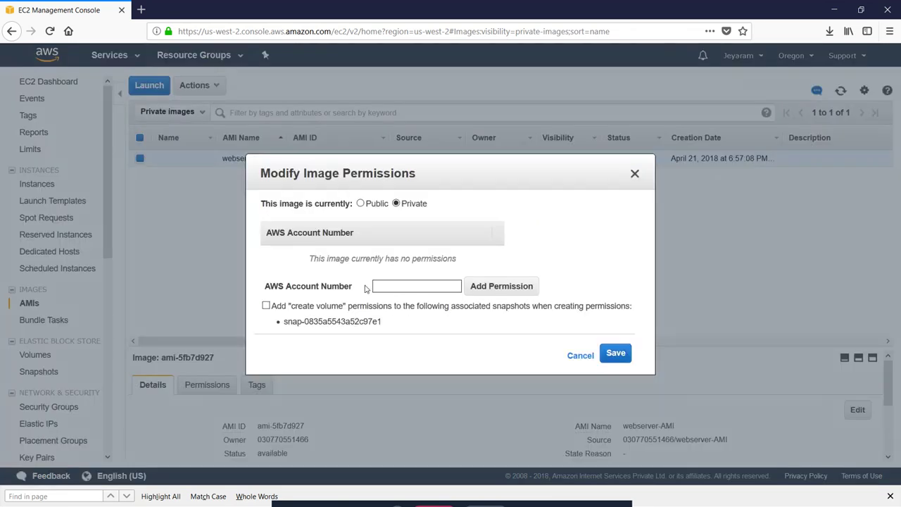
left_click(587, 355)
left_click(237, 186)
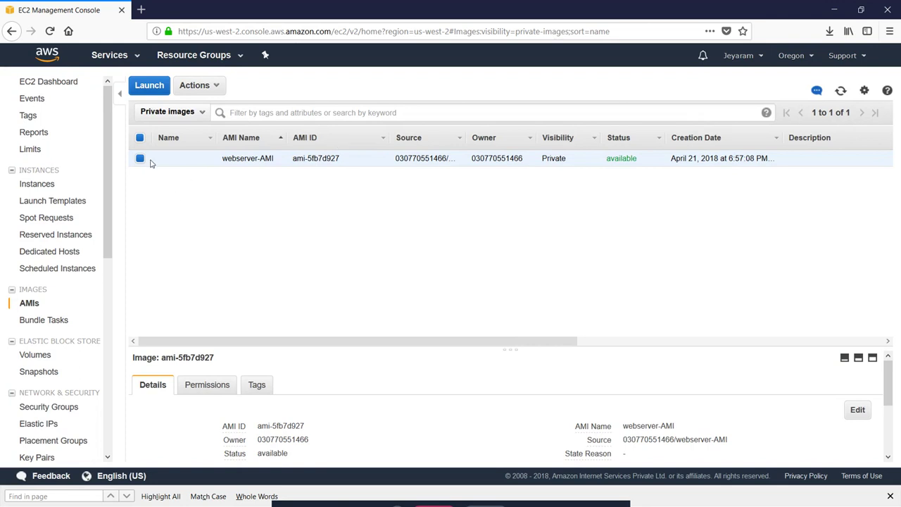
- With the AMI list set to owned images, start launching an instance from webserver-AMI and cancel at the instance type choice
left_click(386, 188)
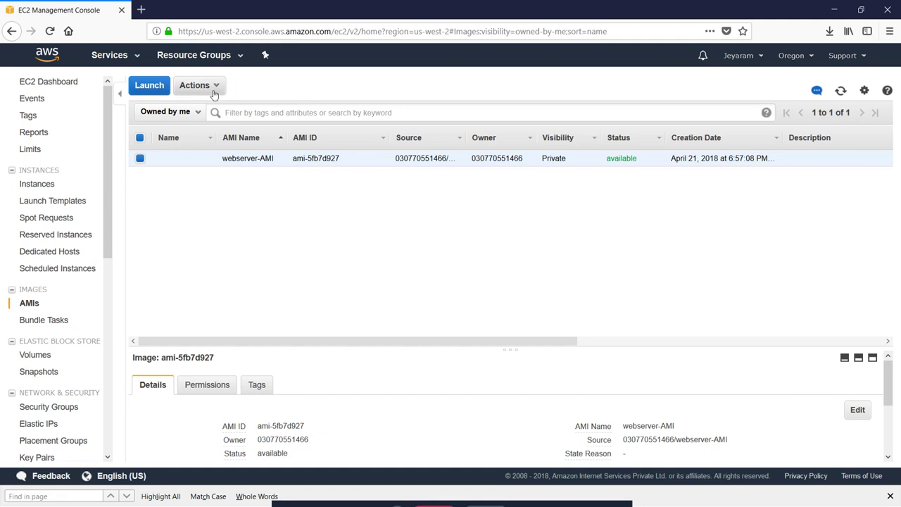
left_click(231, 232)
left_click(150, 86)
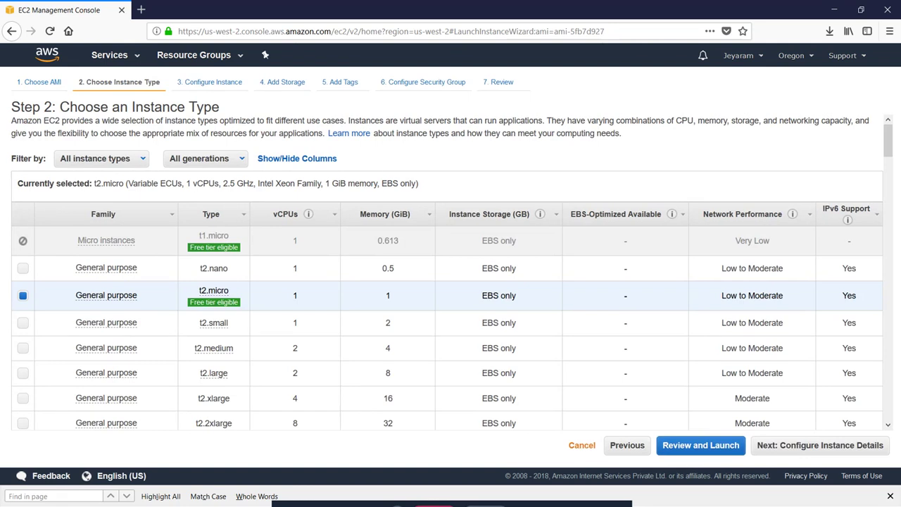
left_click(581, 445)
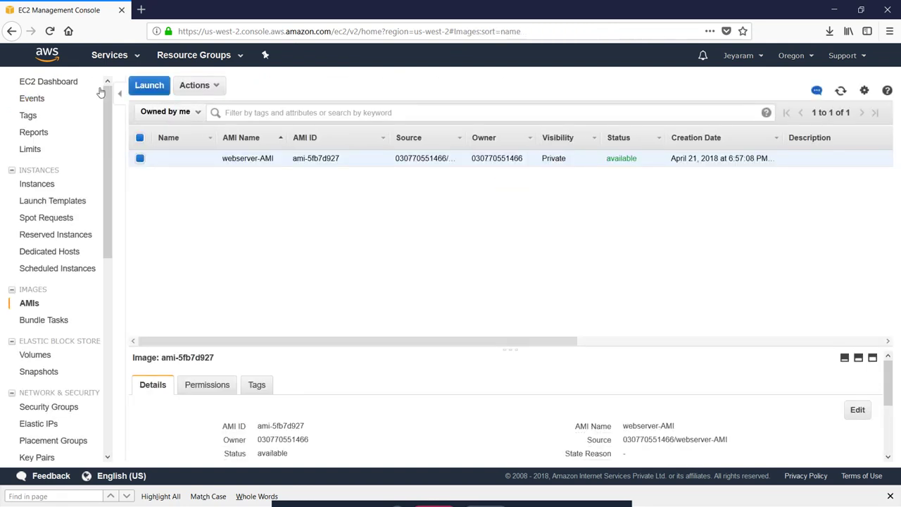
- Start launching a new instance from the Instances page and search the AWS Marketplace AMIs for "oracle"
left_click(35, 183)
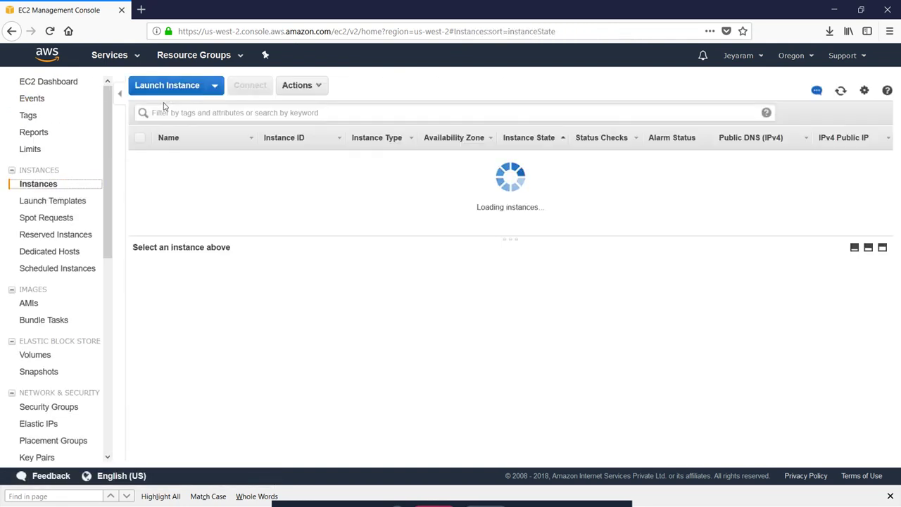
left_click(166, 90)
left_click(60, 211)
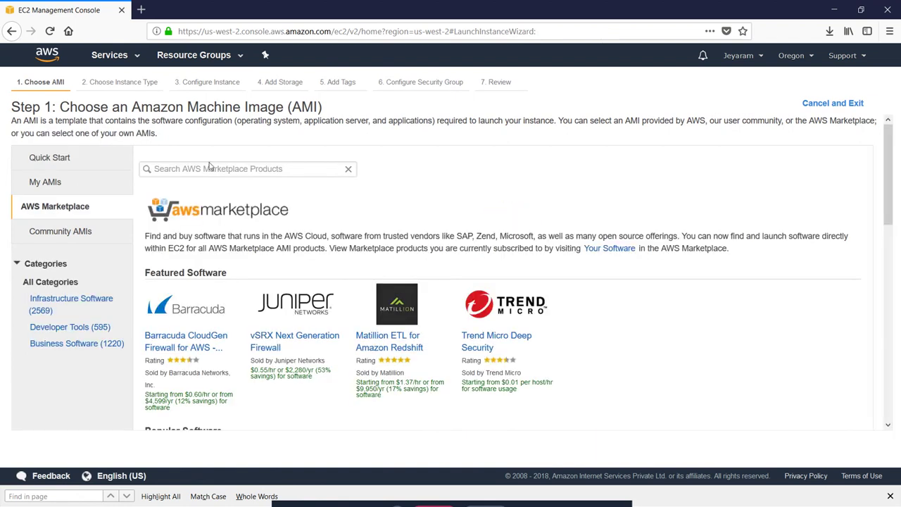
left_click(154, 169)
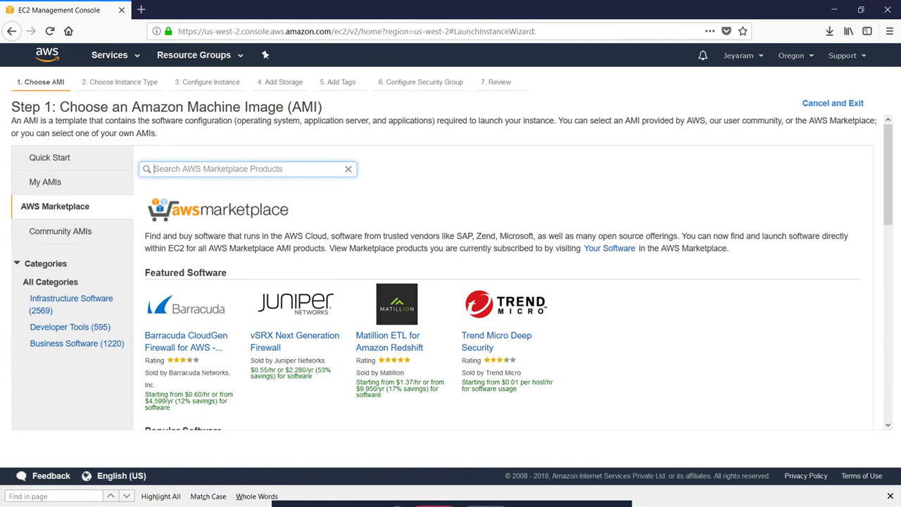
type("oracle")
key("Return")
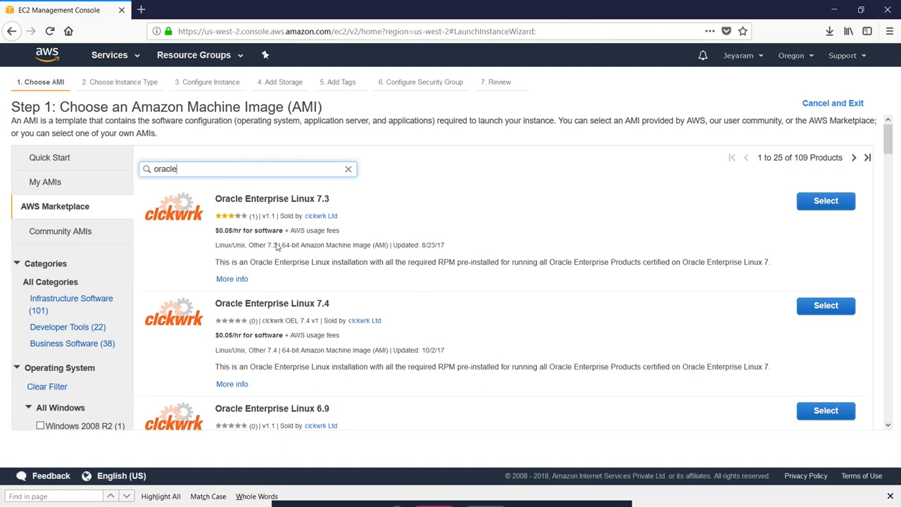
- Look through the Oracle Marketplace products with their descriptions and software pricing, and exit the launch wizard without selecting one
scroll(435, 304, "down", 10)
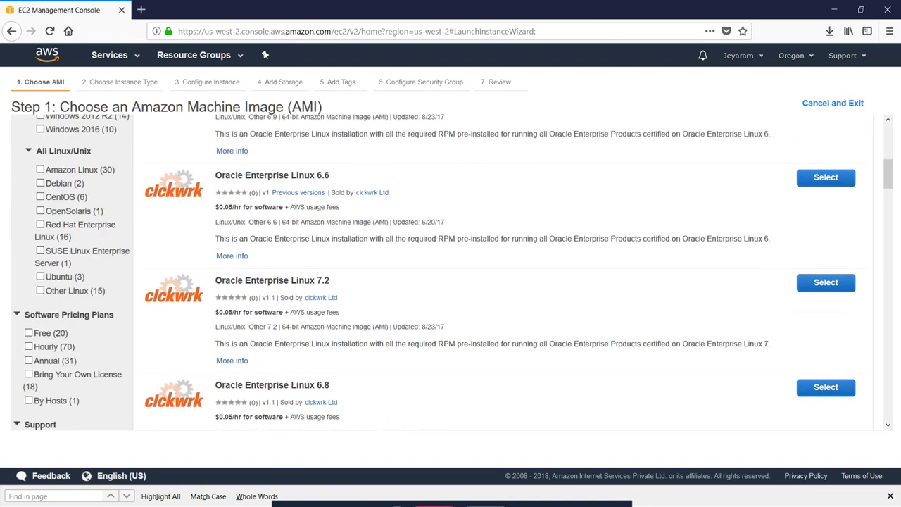
scroll(450, 294, "down", 10)
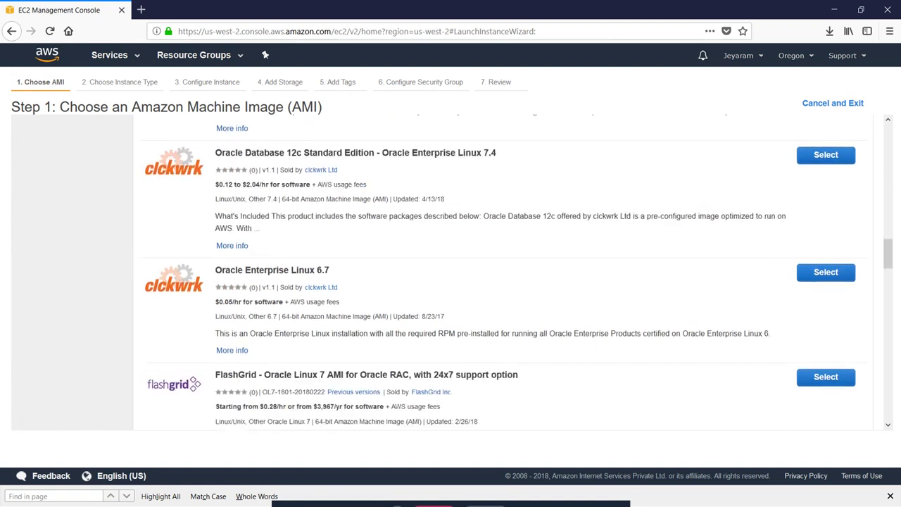
scroll(450, 294, "up", 2)
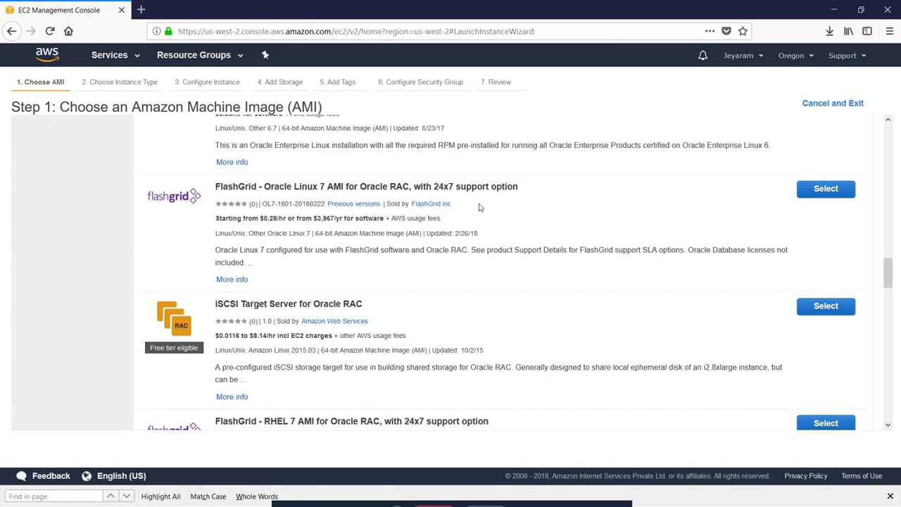
left_click(313, 261)
scroll(330, 233, "down", 2)
scroll(330, 232, "up", 3)
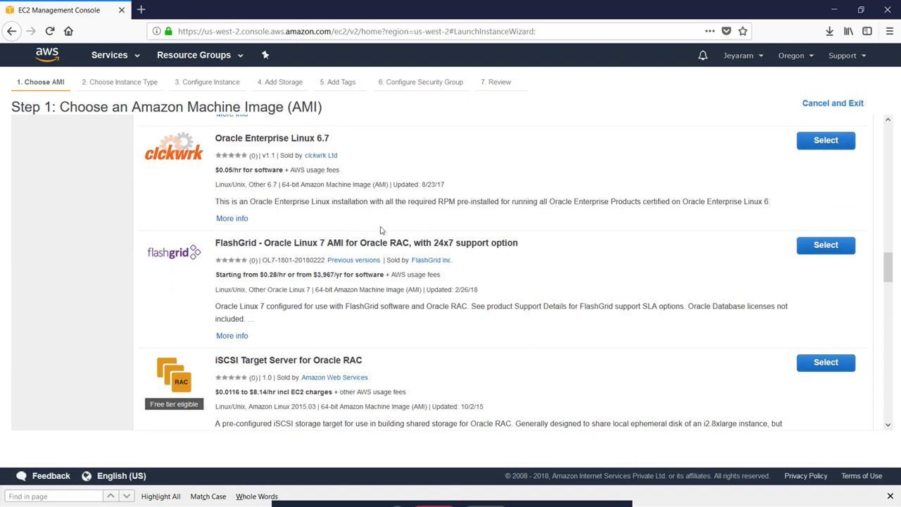
scroll(369, 255, "up", 10)
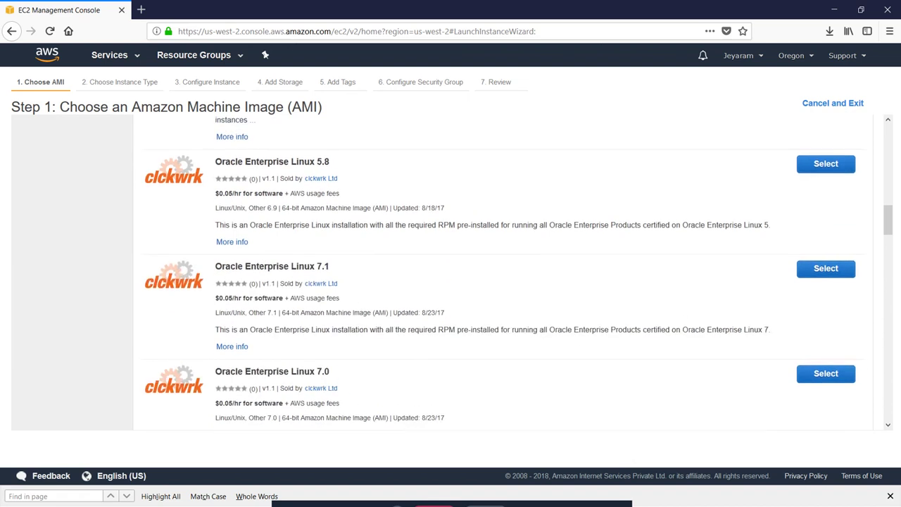
left_click(820, 104)
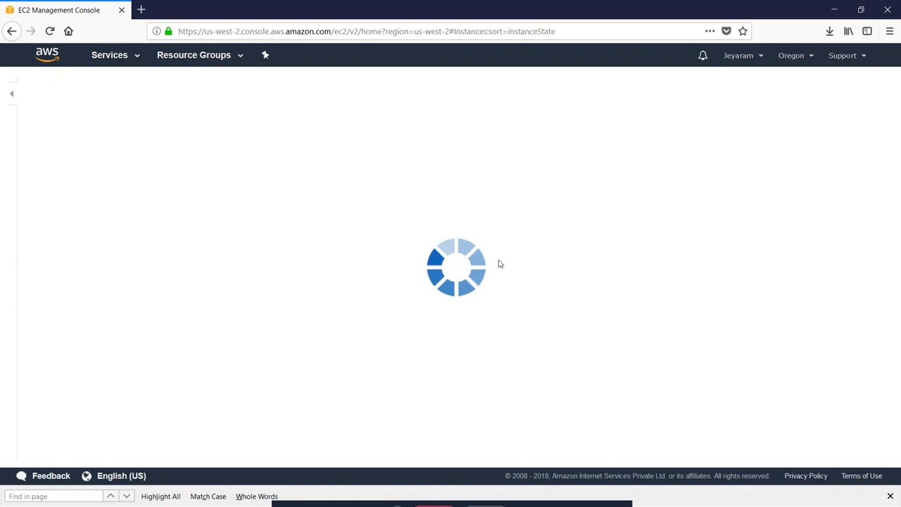